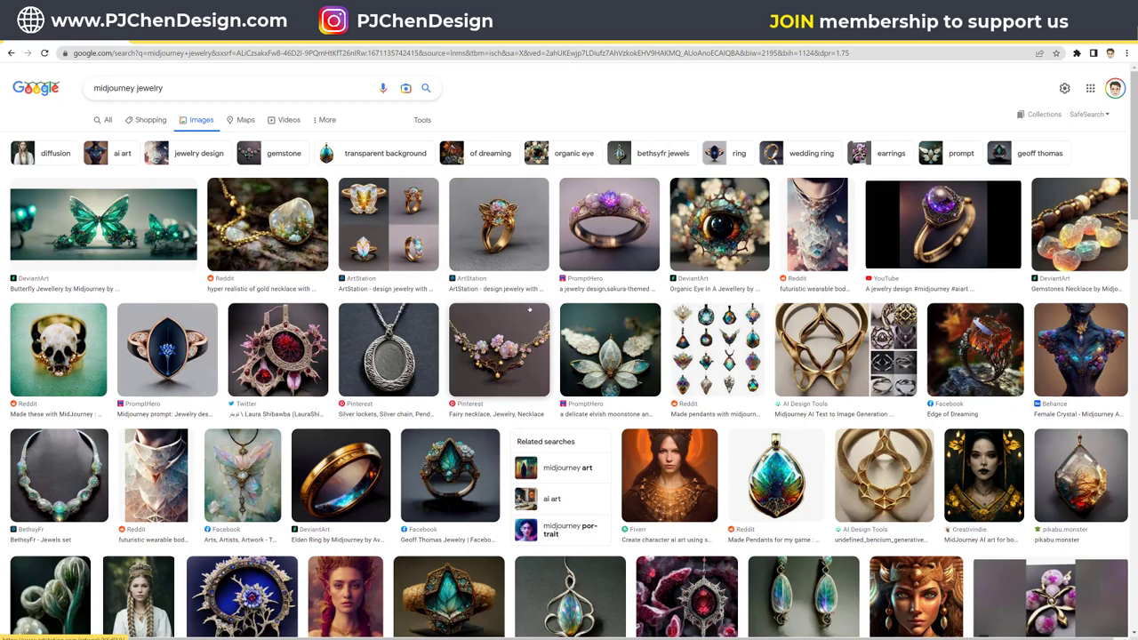
# - Open the Getting Started documentation from the Midjourney website and look through its Quick Start Guide
pyautogui.scroll(-2, 530, 308)
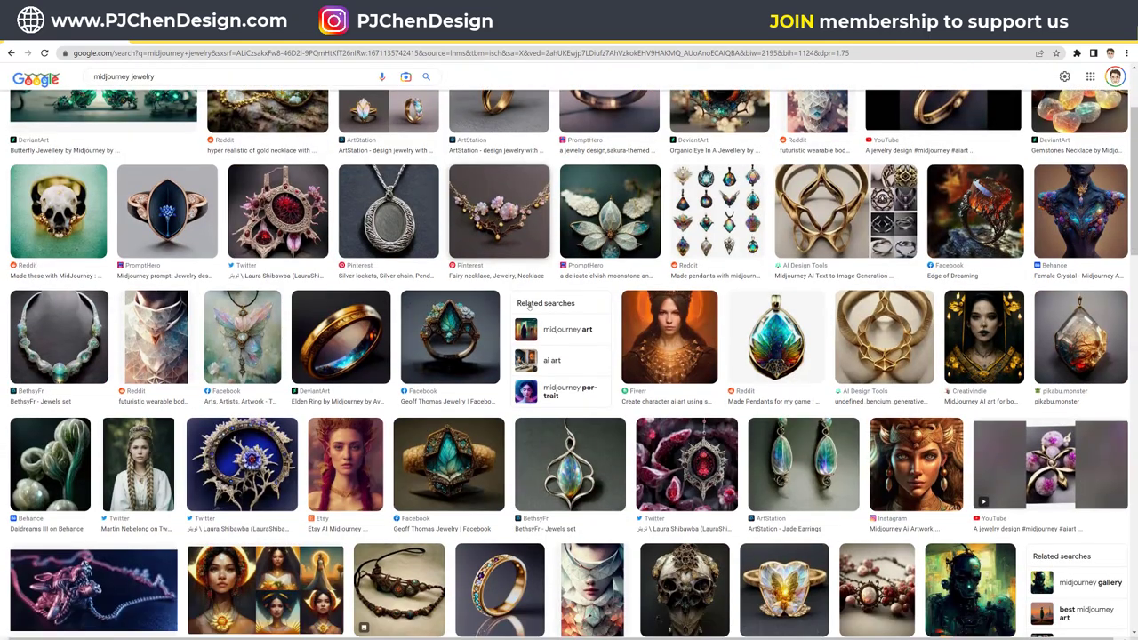
pyautogui.scroll(2, 530, 307)
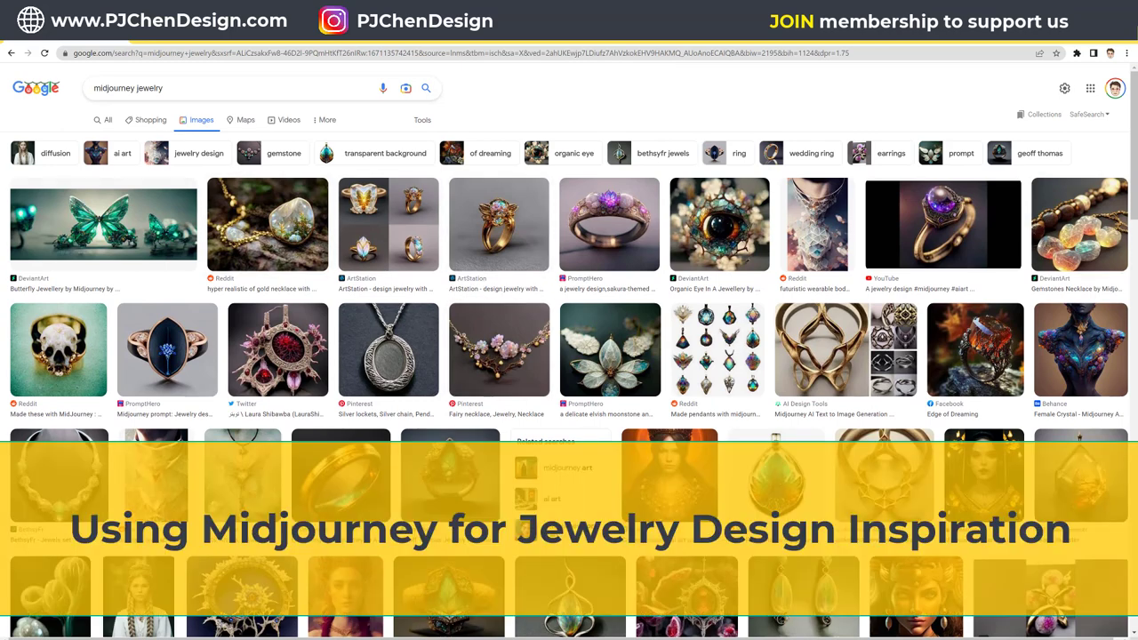
pyautogui.click(649, 71)
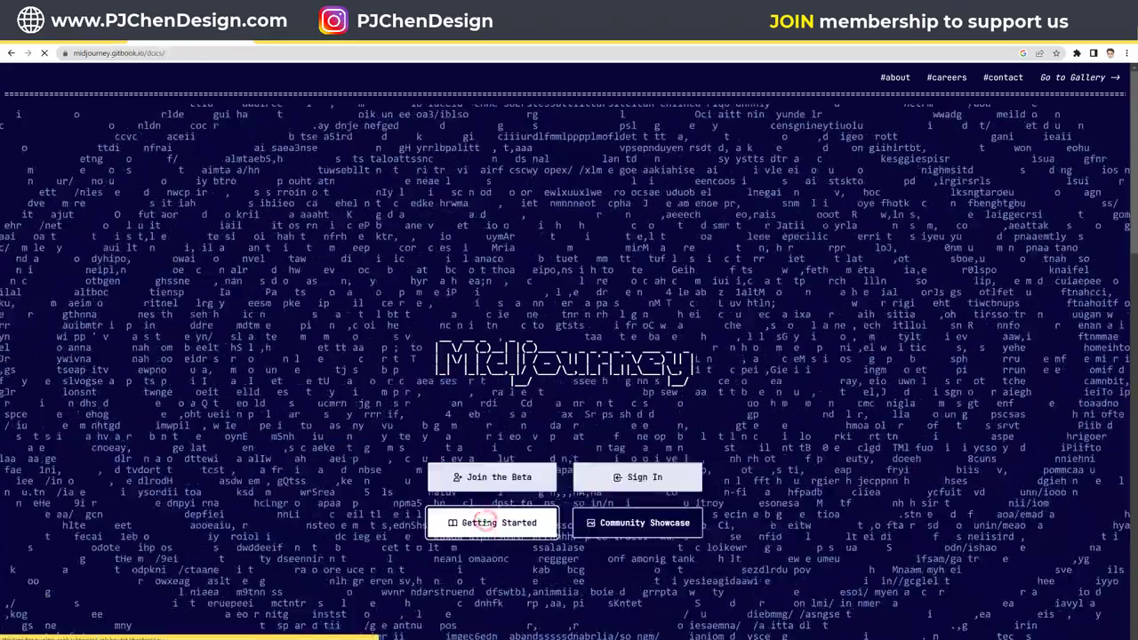
pyautogui.click(485, 522)
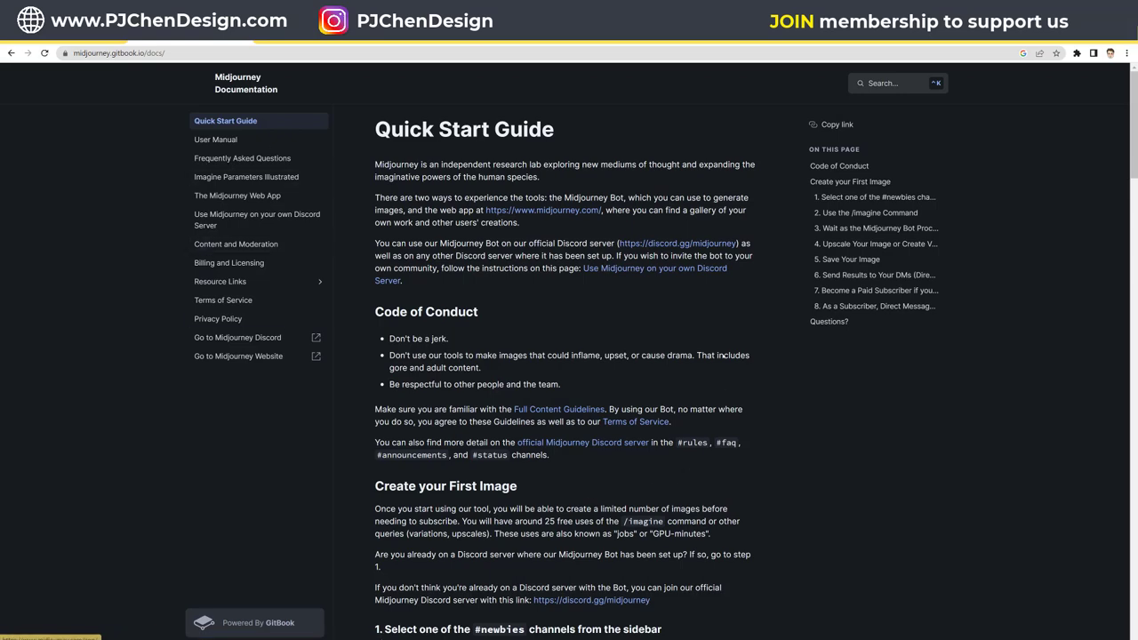
pyautogui.scroll(-3, 487, 240)
pyautogui.scroll(-3, 488, 214)
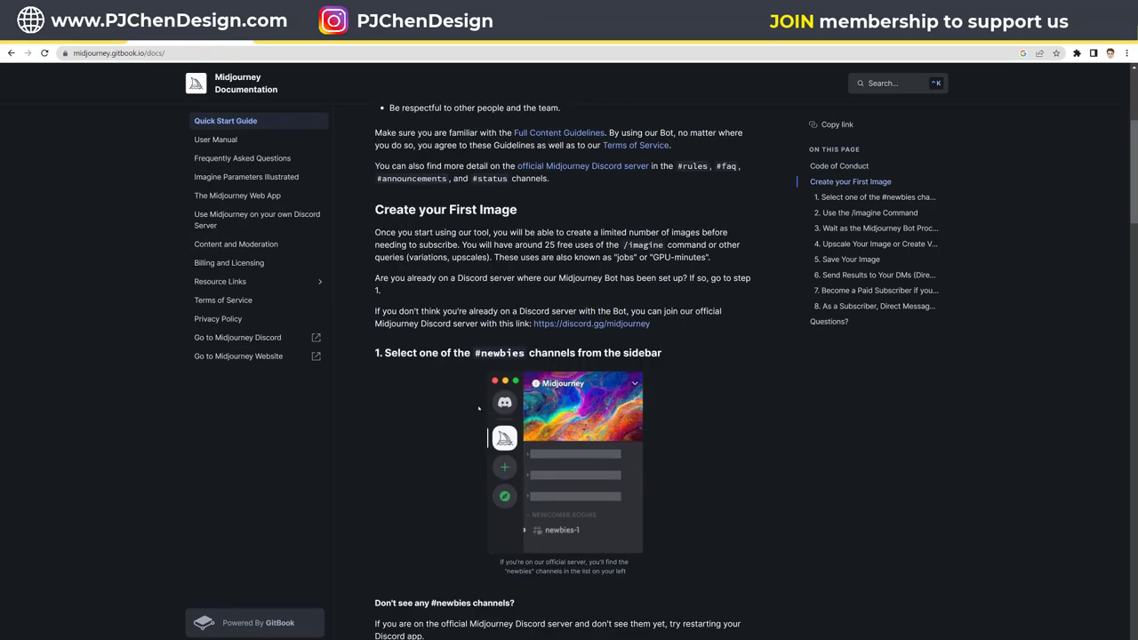
pyautogui.scroll(6, 456, 231)
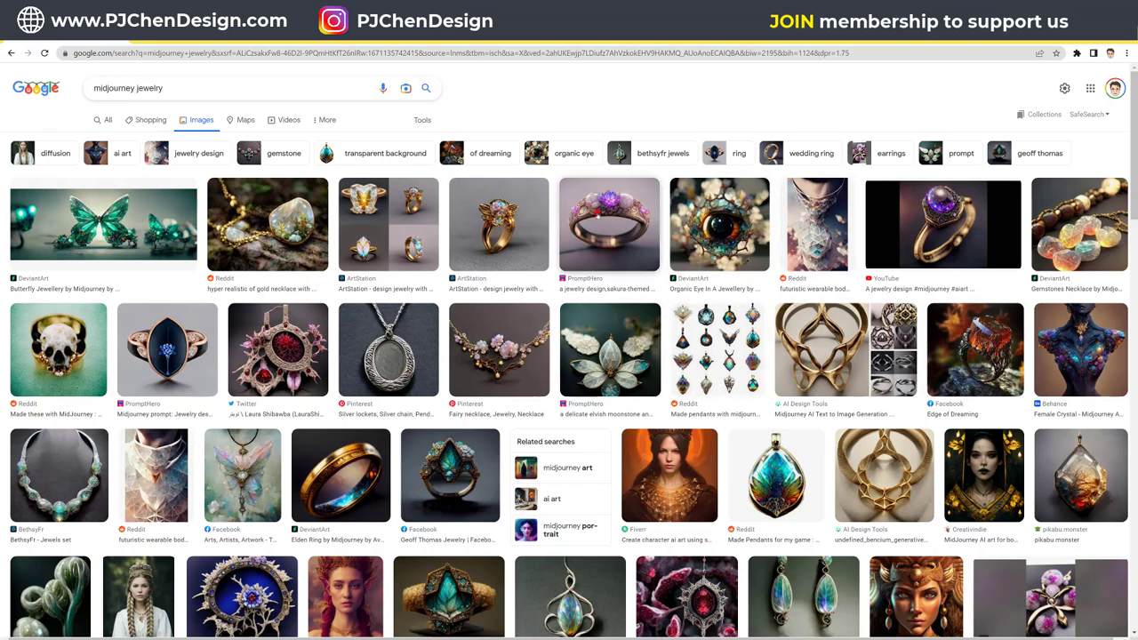
# - Preview the sakura-themed ring from PromptHero and the AI Design Tools gold jewelry in the "midjourney jewelry" image results, and browse further results
pyautogui.click(597, 215)
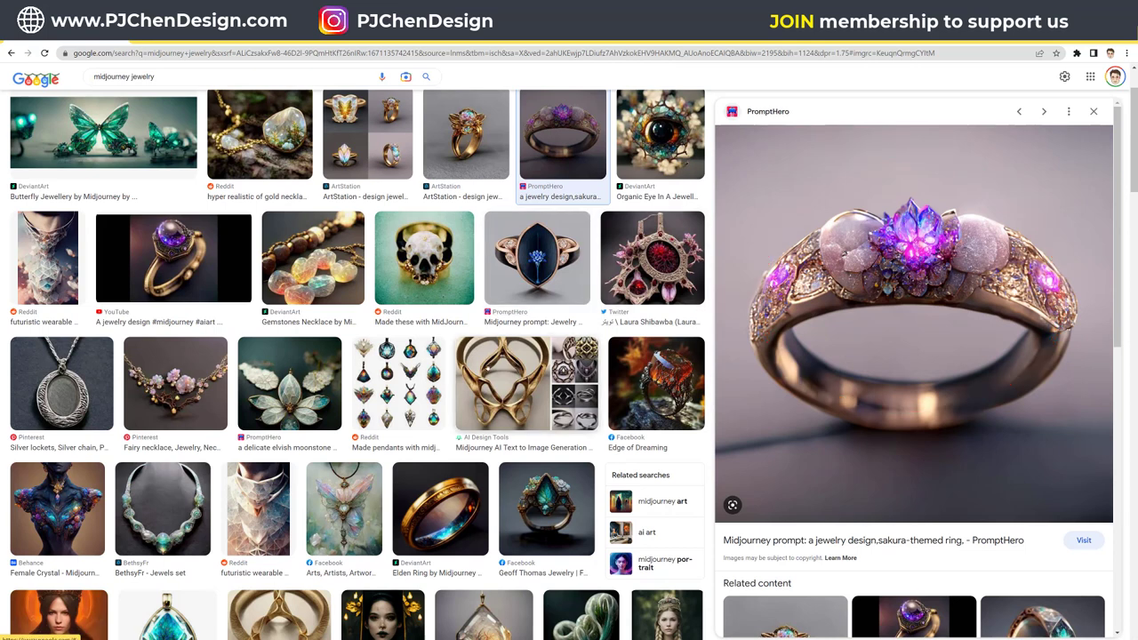
pyautogui.click(487, 365)
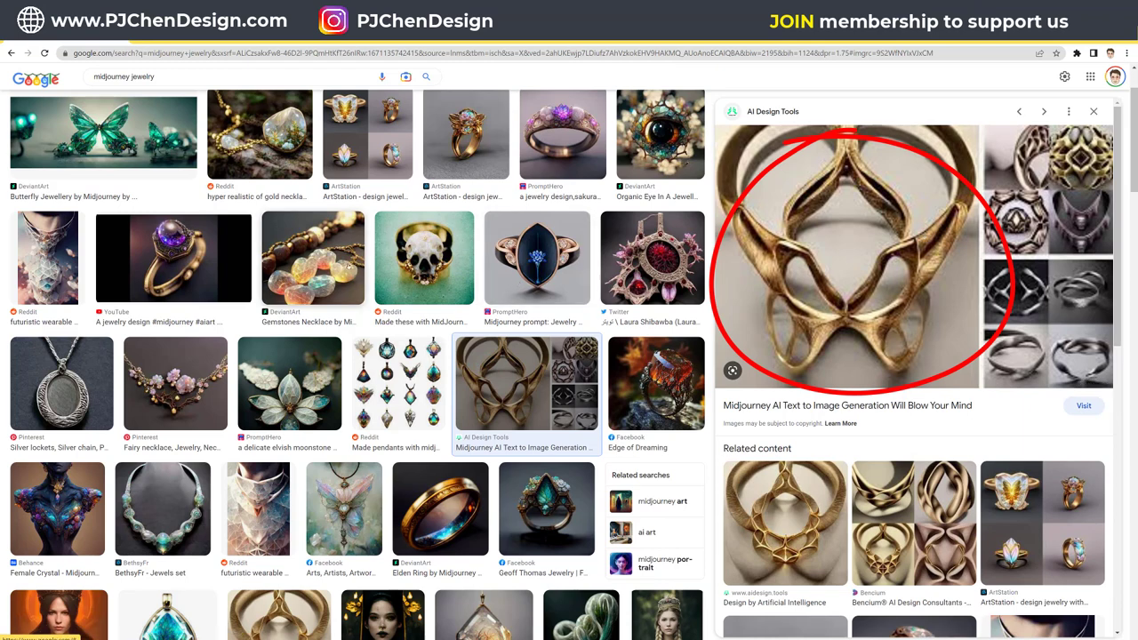
pyautogui.scroll(-3, 347, 266)
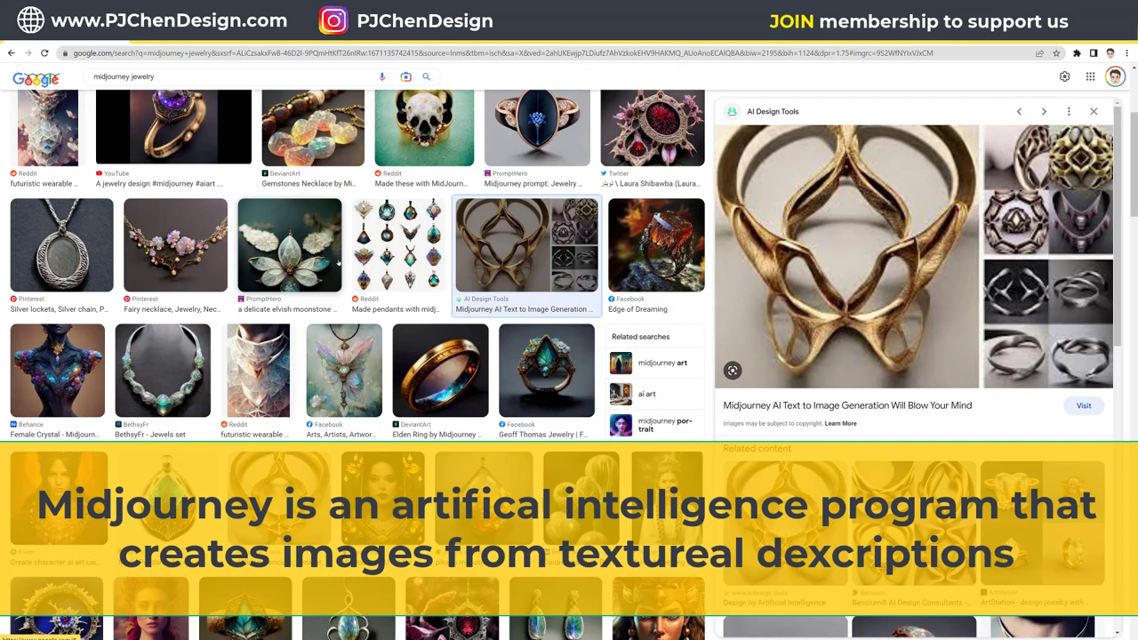
pyautogui.scroll(-3, 338, 262)
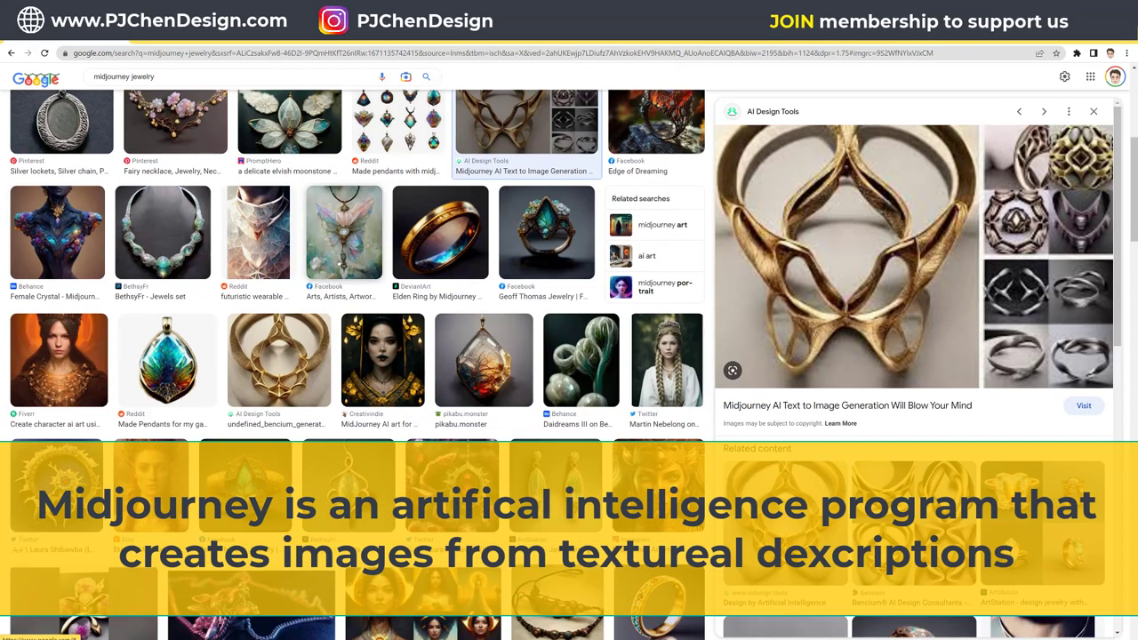
pyautogui.scroll(-3, 338, 261)
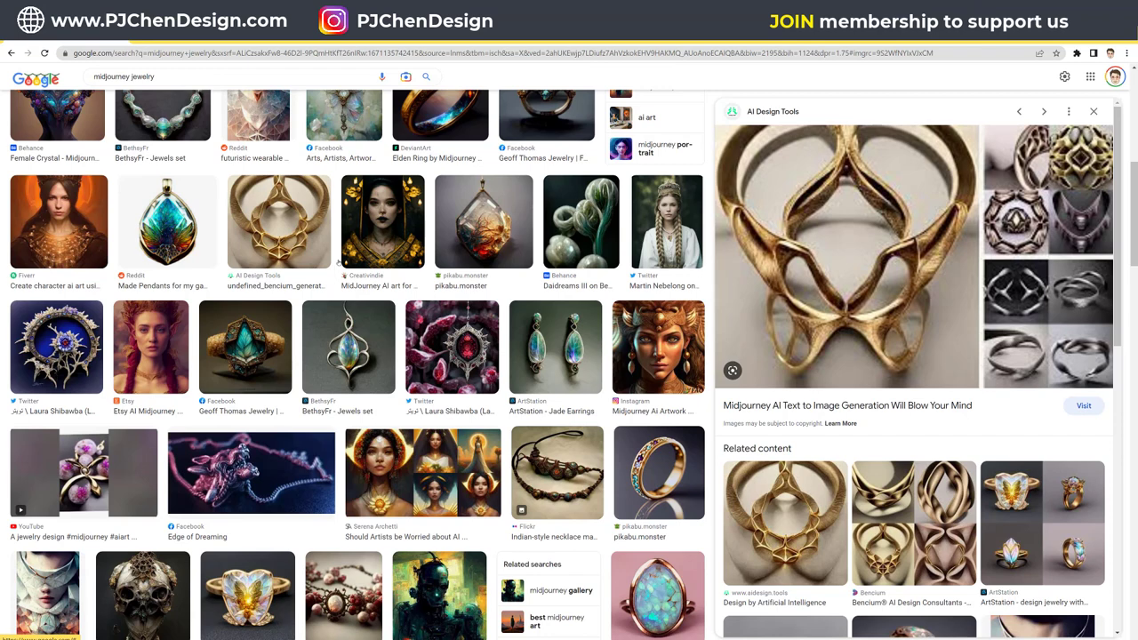
# - Preview the generative gold necklace from AI Design Tools and browse its related content
pyautogui.scroll(3, 338, 263)
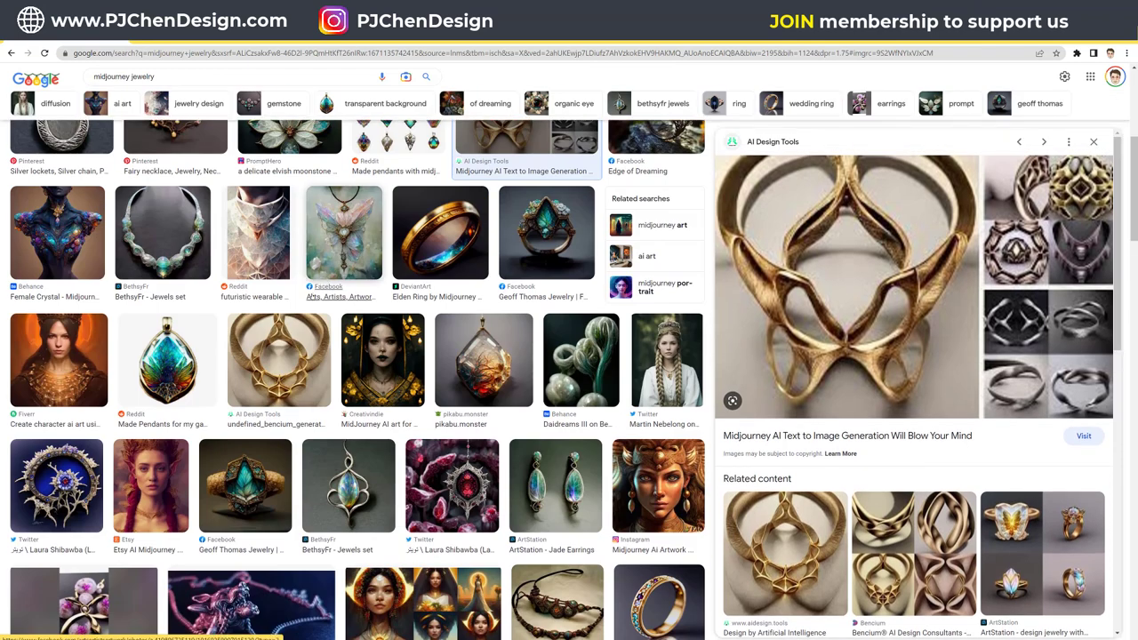
pyautogui.click(278, 360)
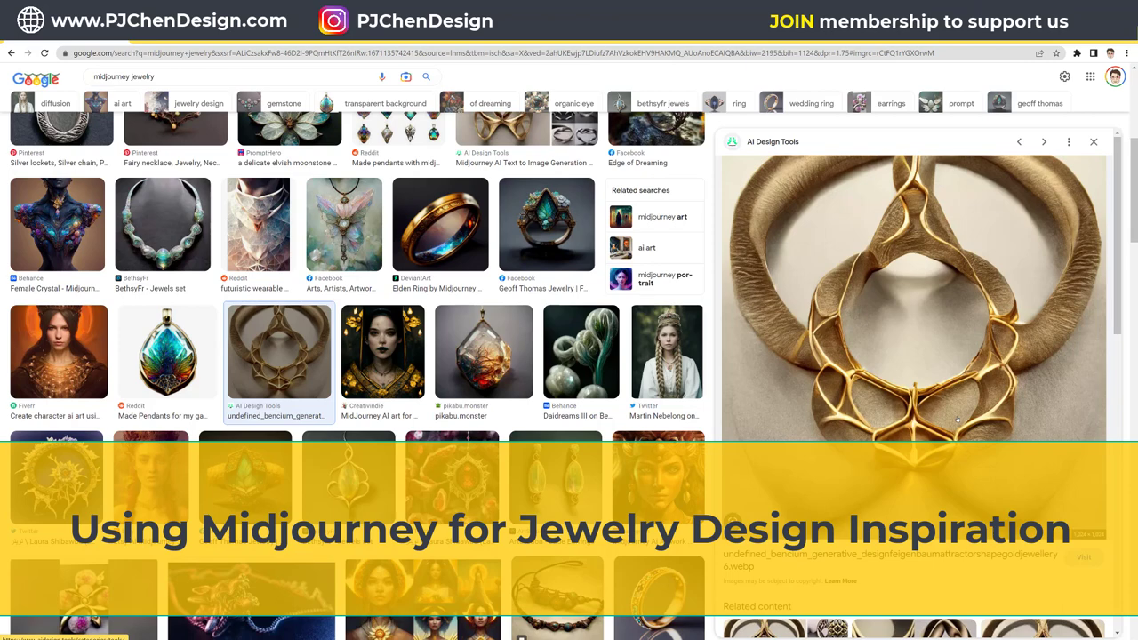
pyautogui.scroll(-3, 957, 419)
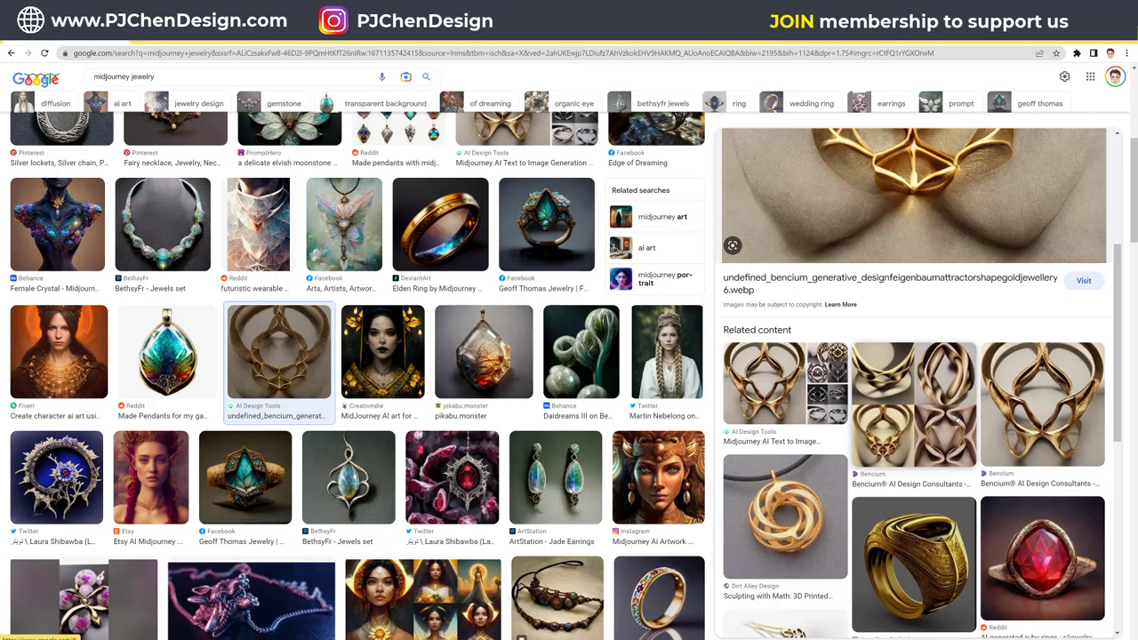
pyautogui.scroll(-2, 914, 382)
pyautogui.scroll(2, 429, 362)
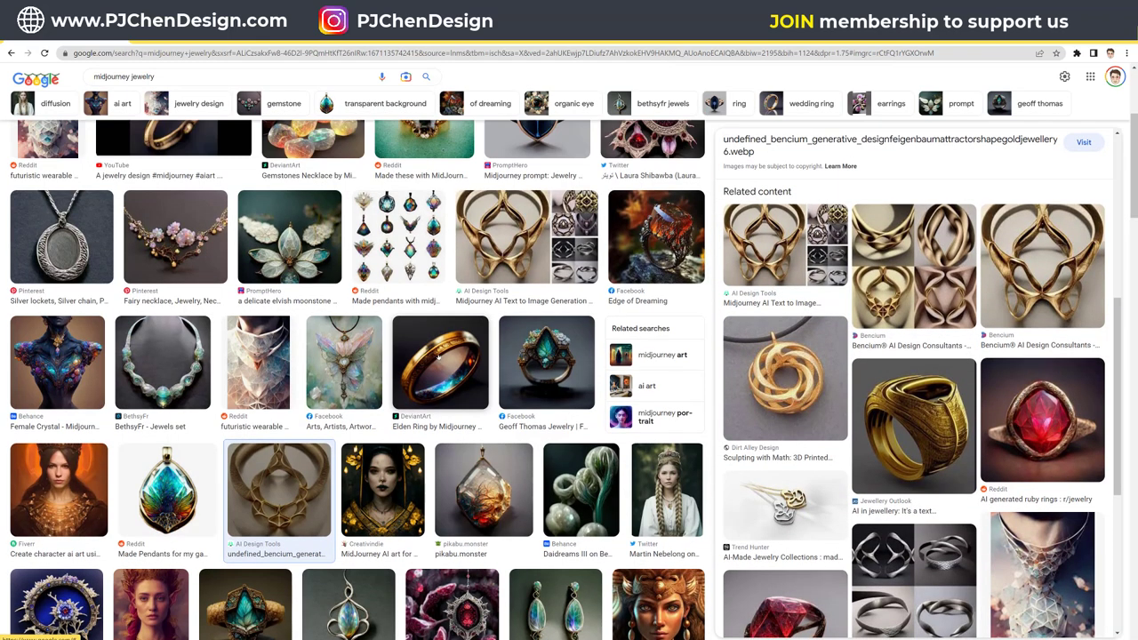
# - Preview the Creativindie portrait, the Reddit skull ring, the Twitter red-gem pendant and the ArtStation winged gold ring from the image results
pyautogui.click(384, 489)
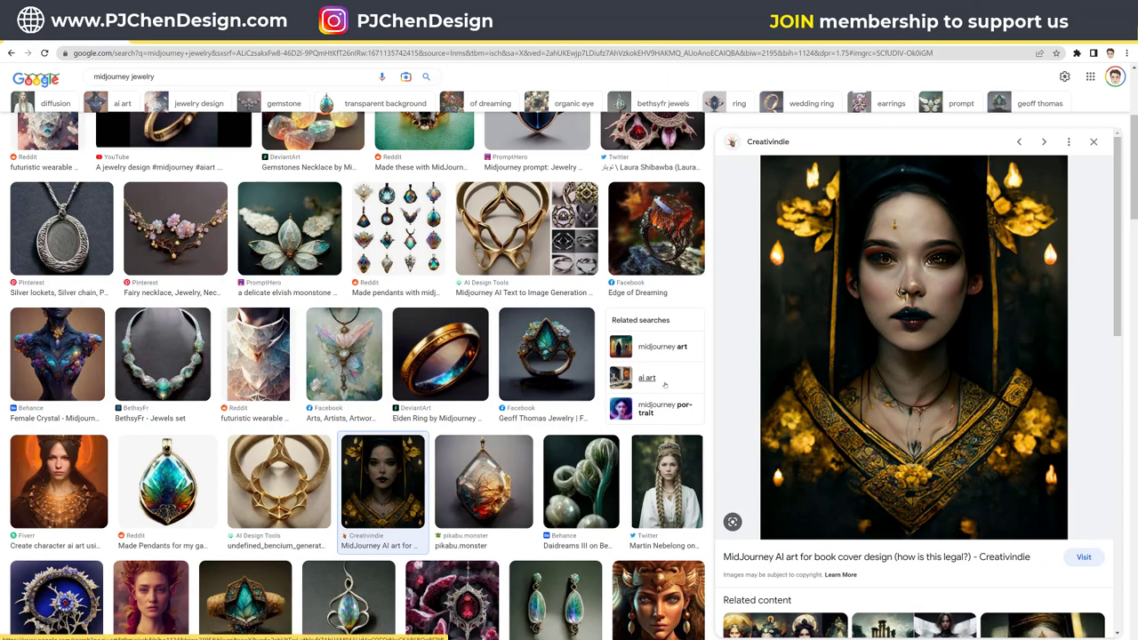
pyautogui.scroll(2, 356, 382)
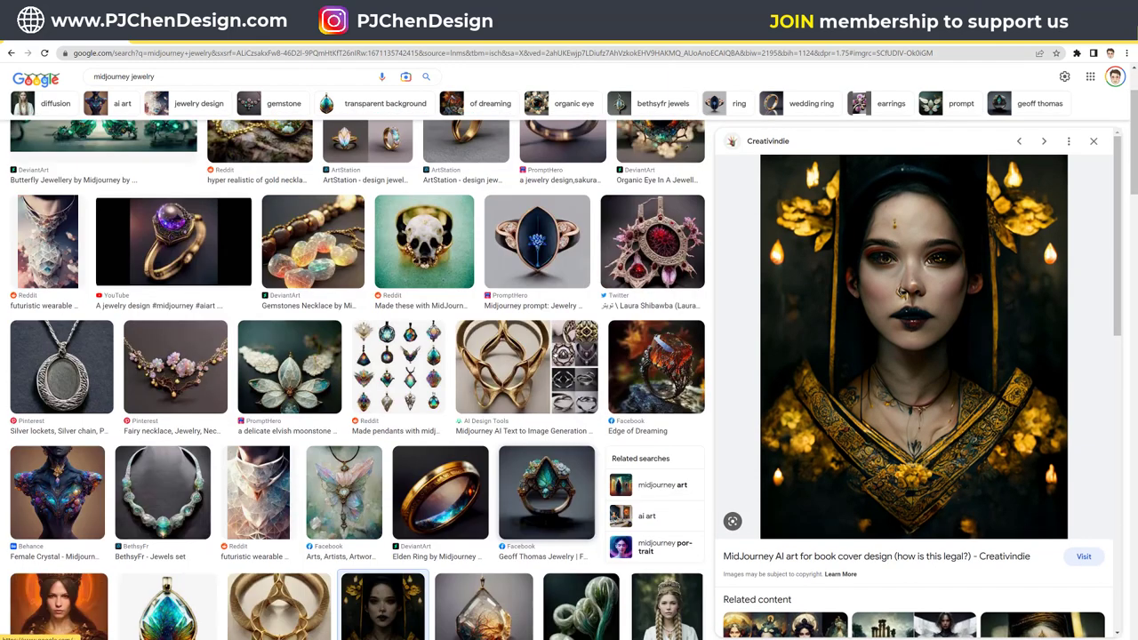
pyautogui.click(420, 256)
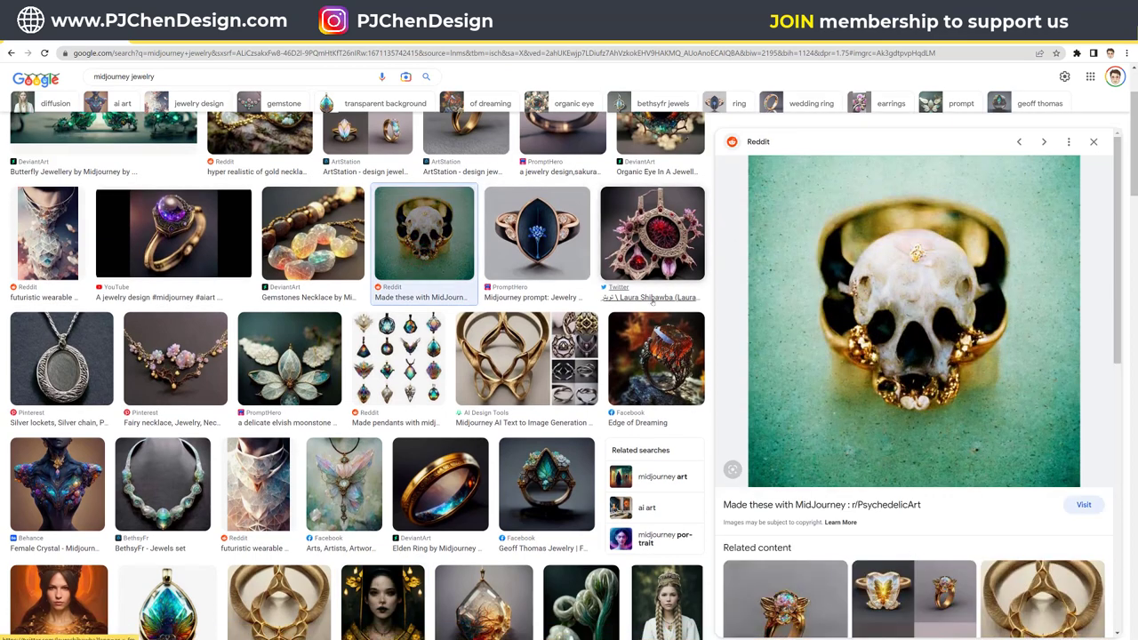
pyautogui.click(642, 238)
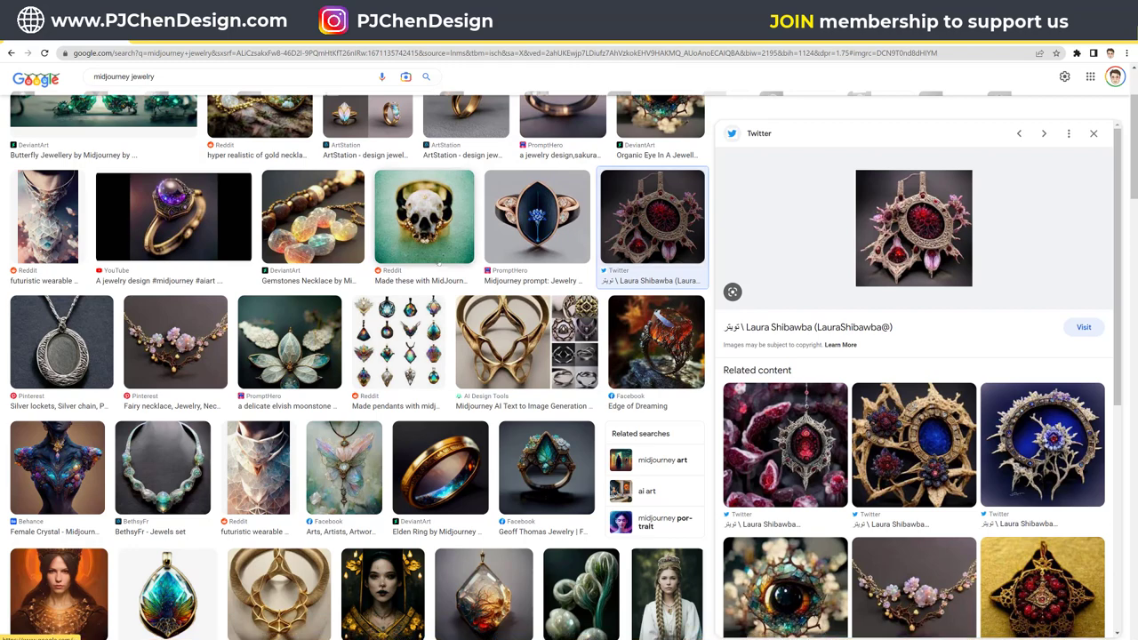
pyautogui.scroll(2, 423, 263)
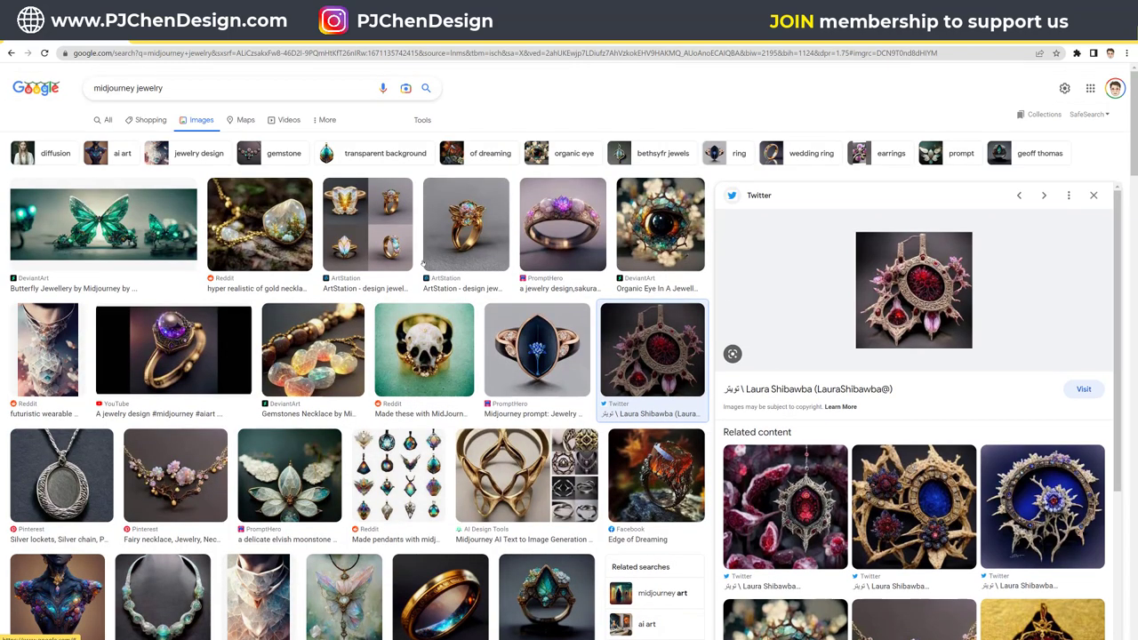
pyautogui.click(494, 218)
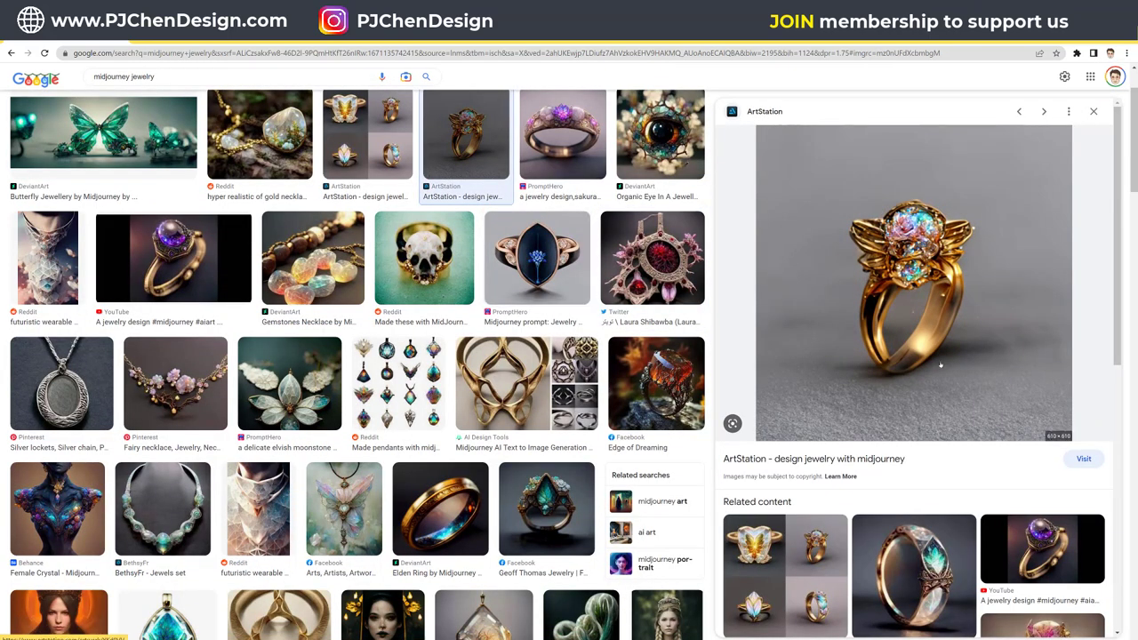
pyautogui.scroll(-2, 940, 364)
pyautogui.scroll(-2, 941, 364)
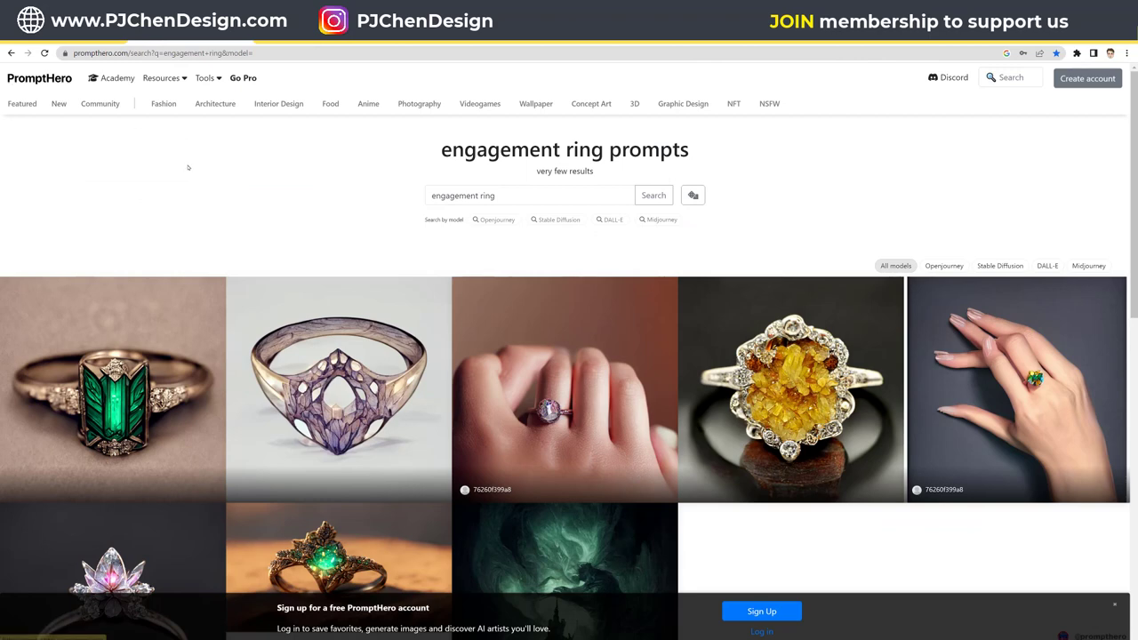
# - On PromptHero, view the prompt of the hand portrait with engagement ring, and open the sakura-shaped diamond ring's prompt
pyautogui.scroll(-2, 187, 167)
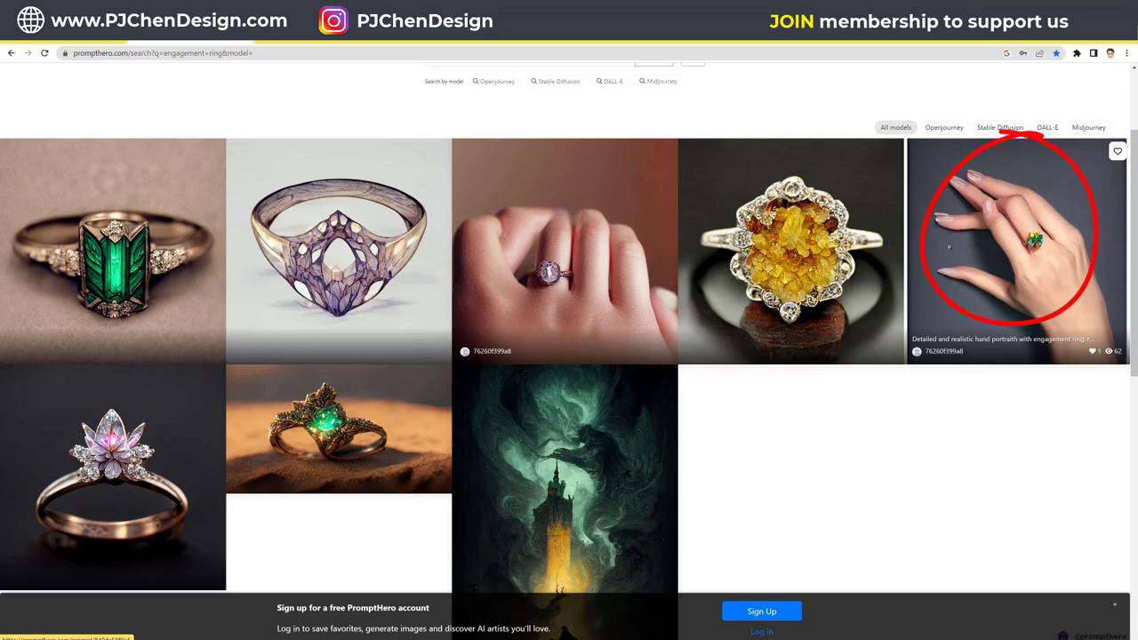
pyautogui.click(948, 247)
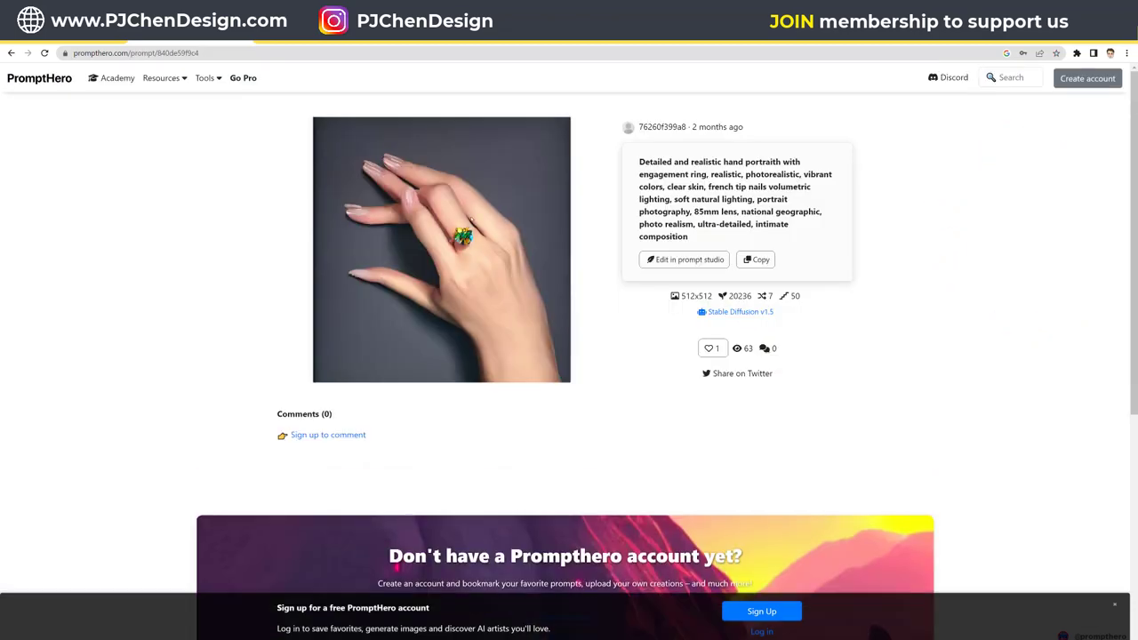
pyautogui.click(11, 54)
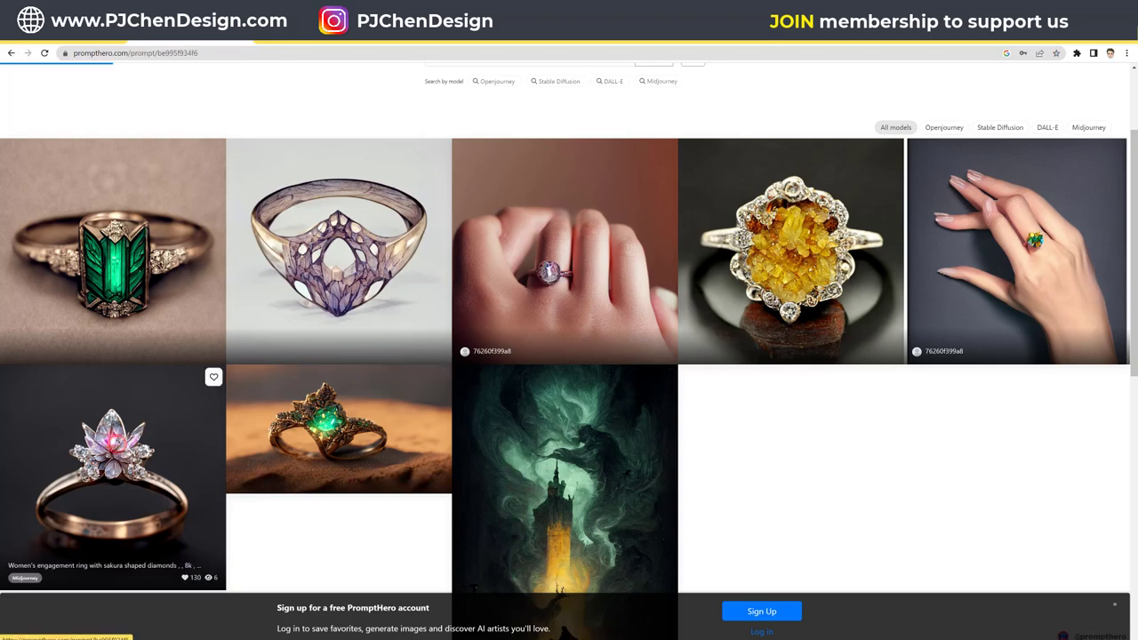
pyautogui.click(119, 437)
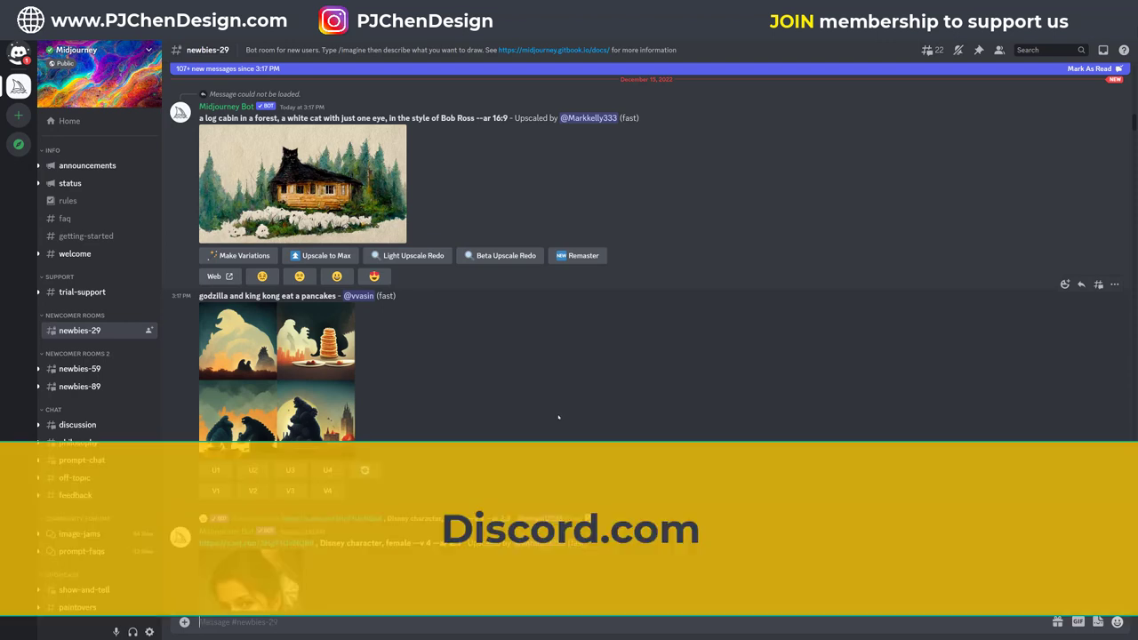
# - In Discord, open the Midjourney server's welcome channel and read the directions for creating images
pyautogui.scroll(2, 558, 416)
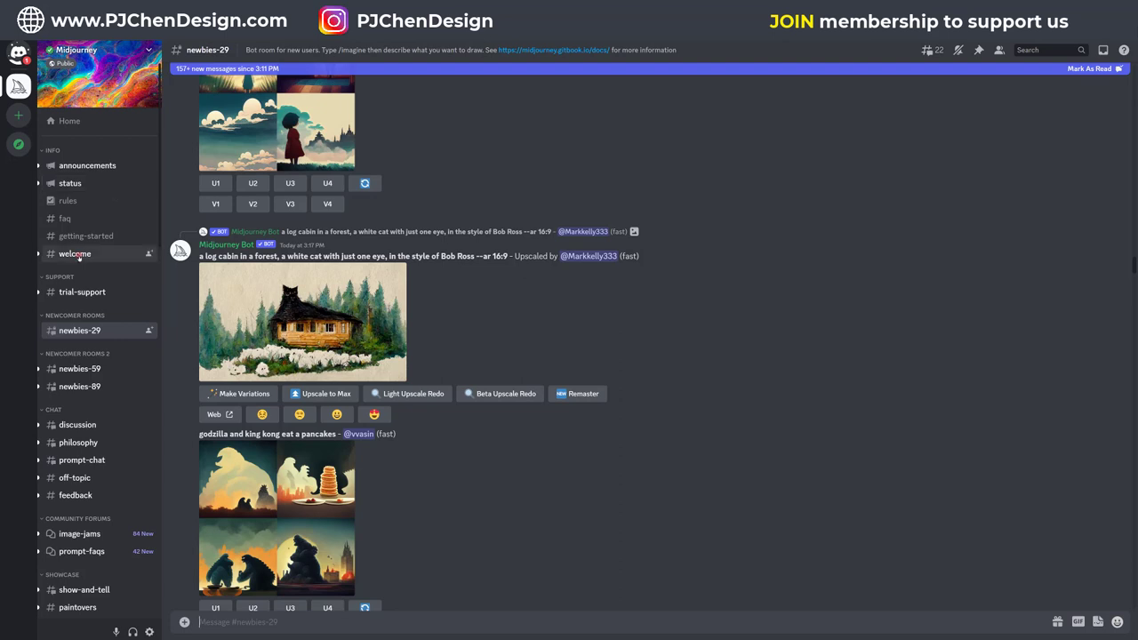
pyautogui.click(76, 254)
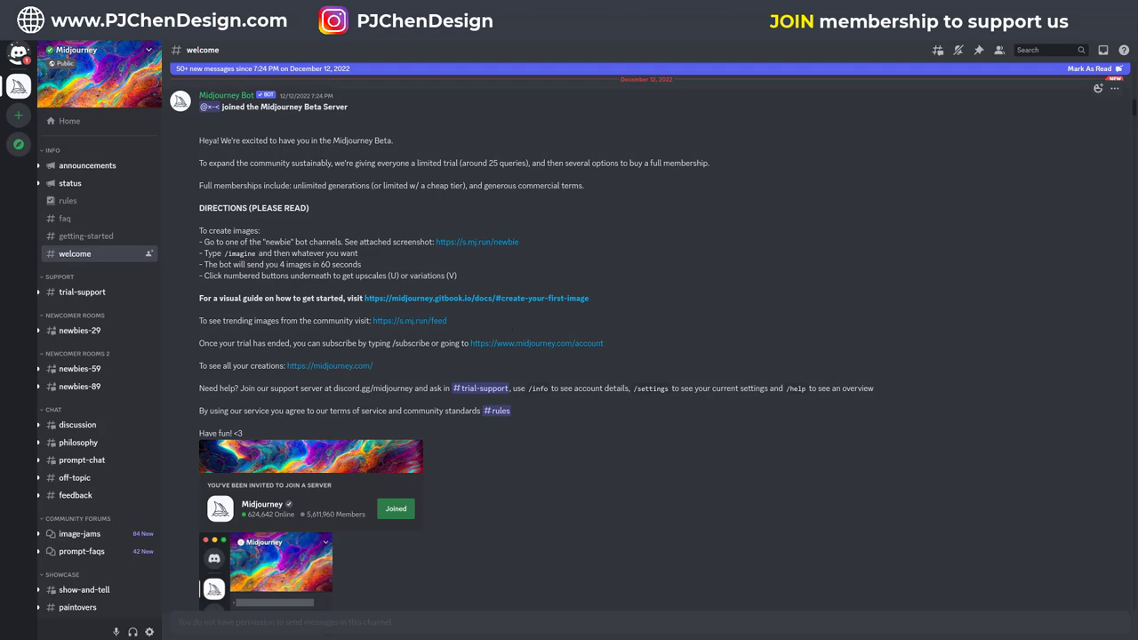
pyautogui.scroll(-8, 287, 416)
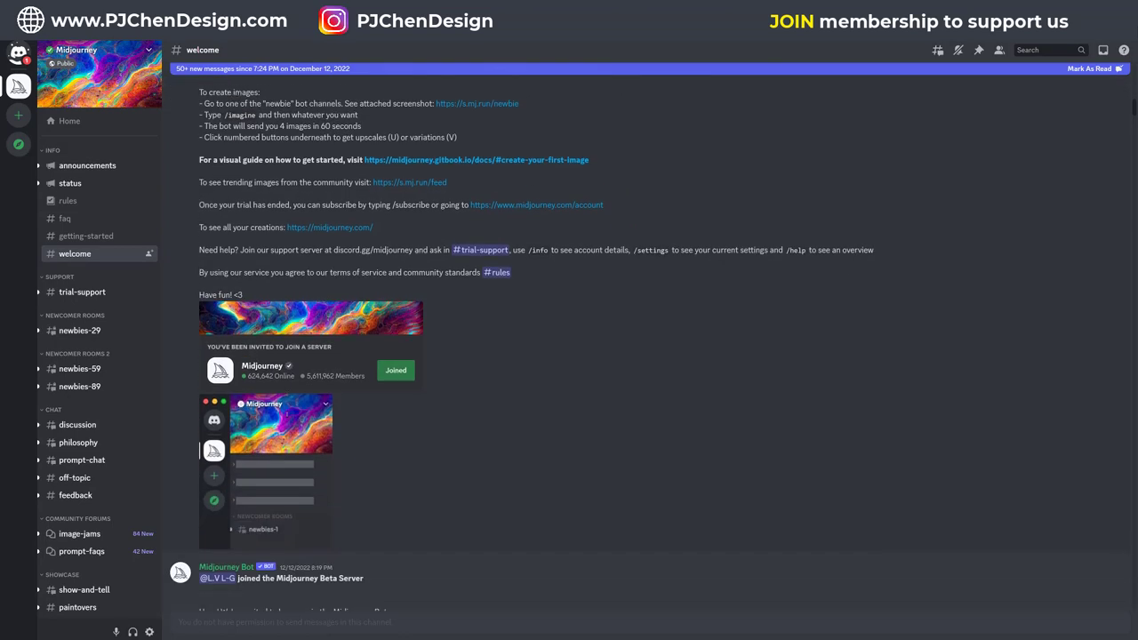
pyautogui.scroll(-3, 288, 416)
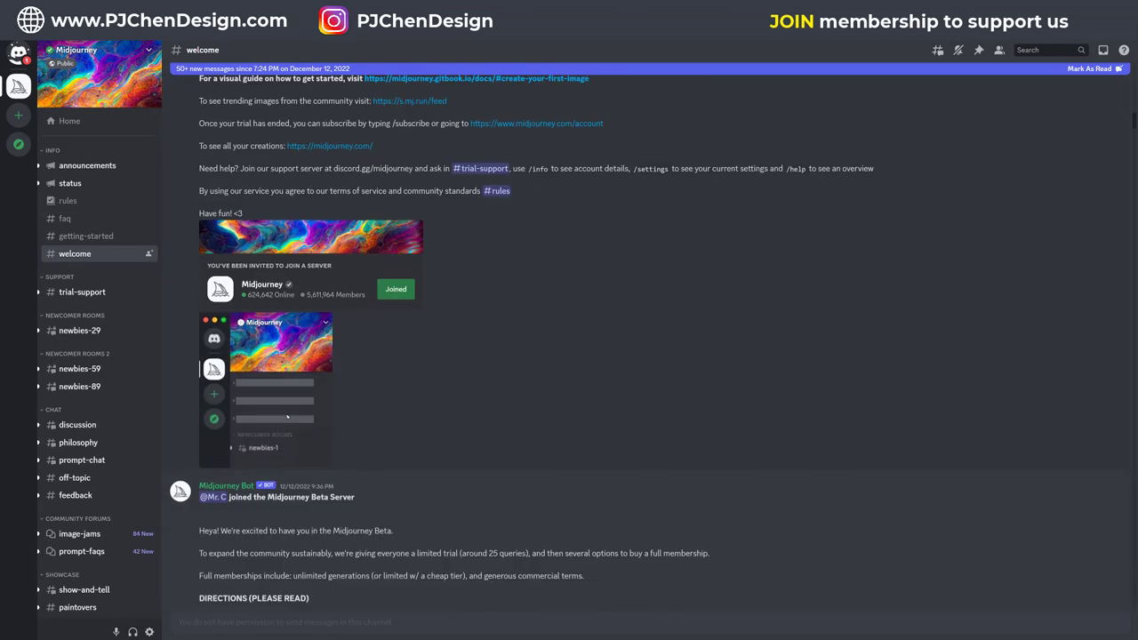
pyautogui.scroll(-5, 524, 410)
pyautogui.scroll(5, 524, 411)
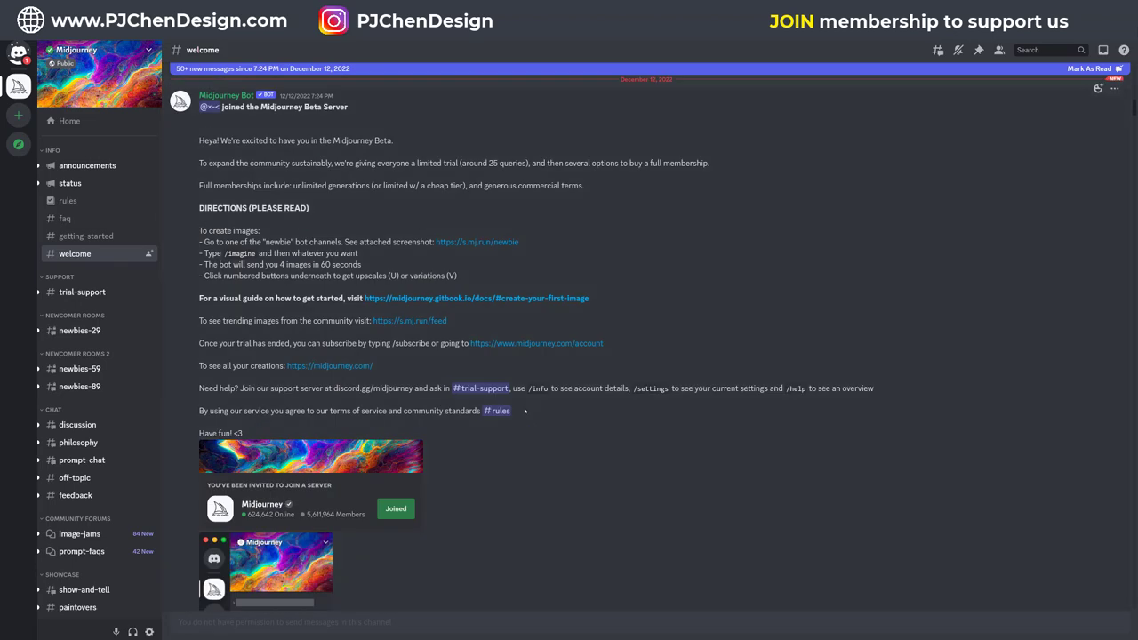
pyautogui.scroll(3, 524, 410)
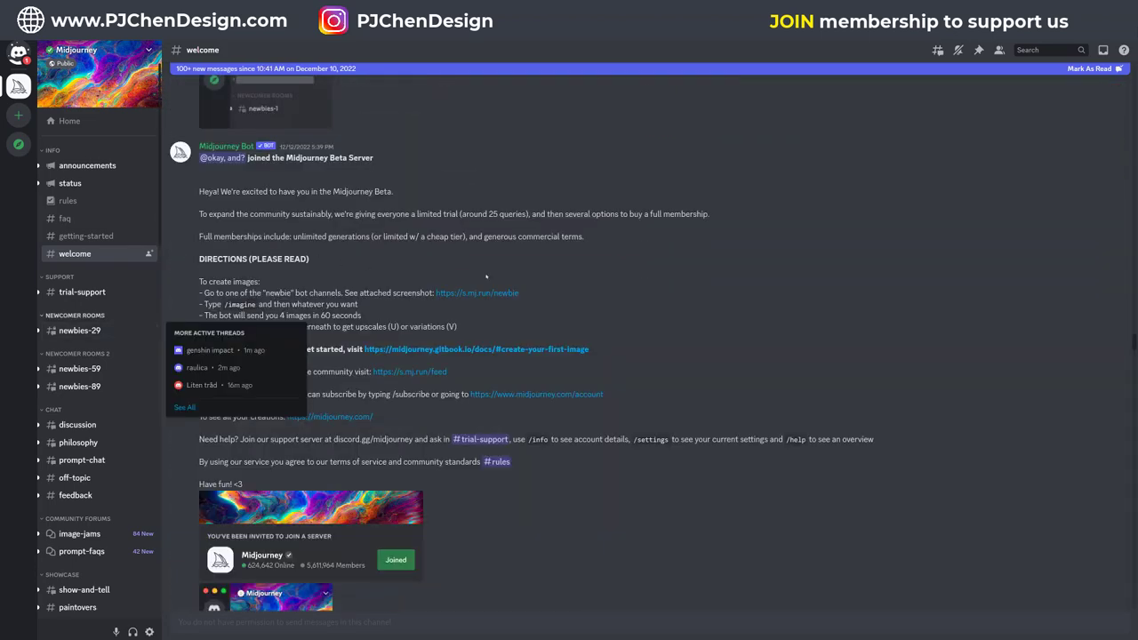
# - Open the newbies-29 channel and look through the prompts and images posted there
pyautogui.click(80, 330)
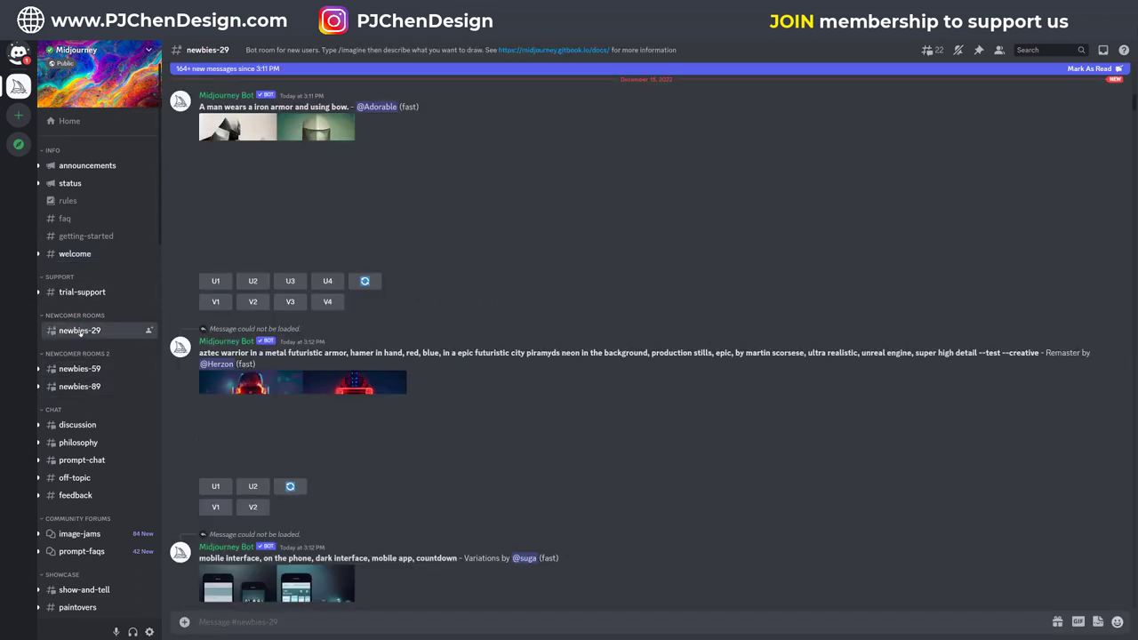
pyautogui.scroll(5, 436, 360)
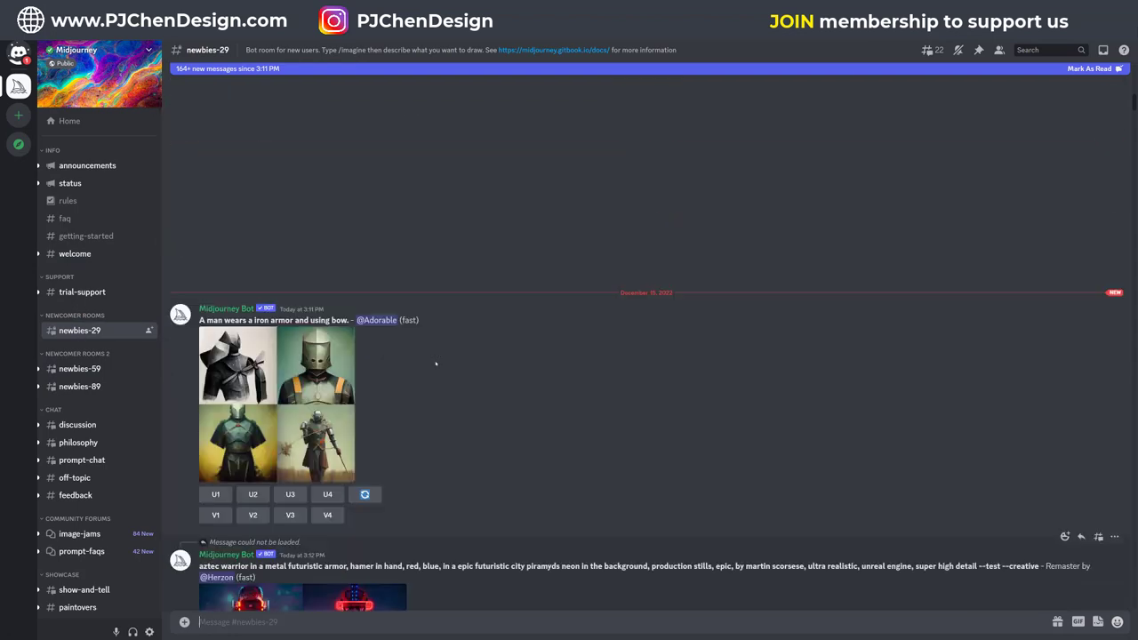
pyautogui.scroll(-5, 436, 362)
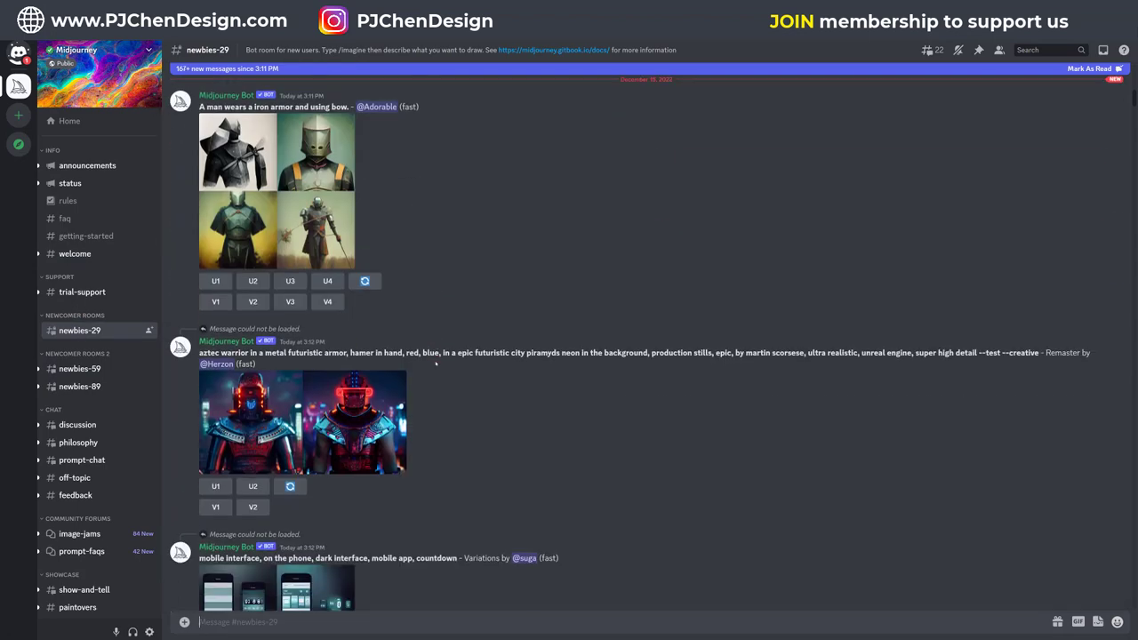
# - Generate images in newbies-29 with the /imagine prompt "engagement ring, big stone,art nourveau style"
pyautogui.scroll(-10, 436, 363)
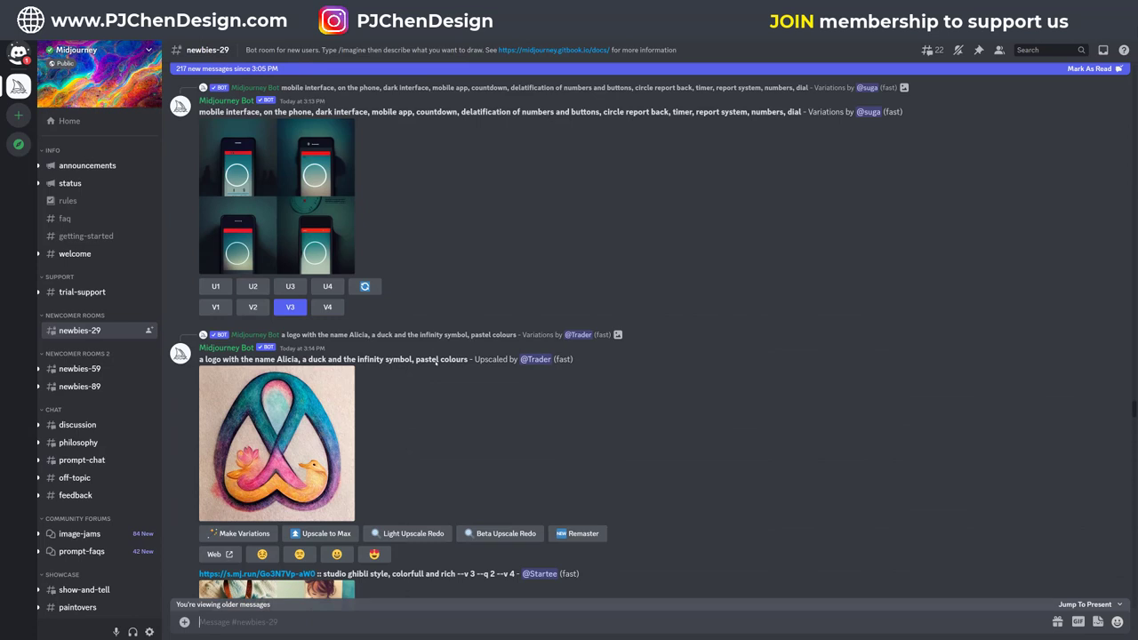
pyautogui.scroll(-3, 436, 360)
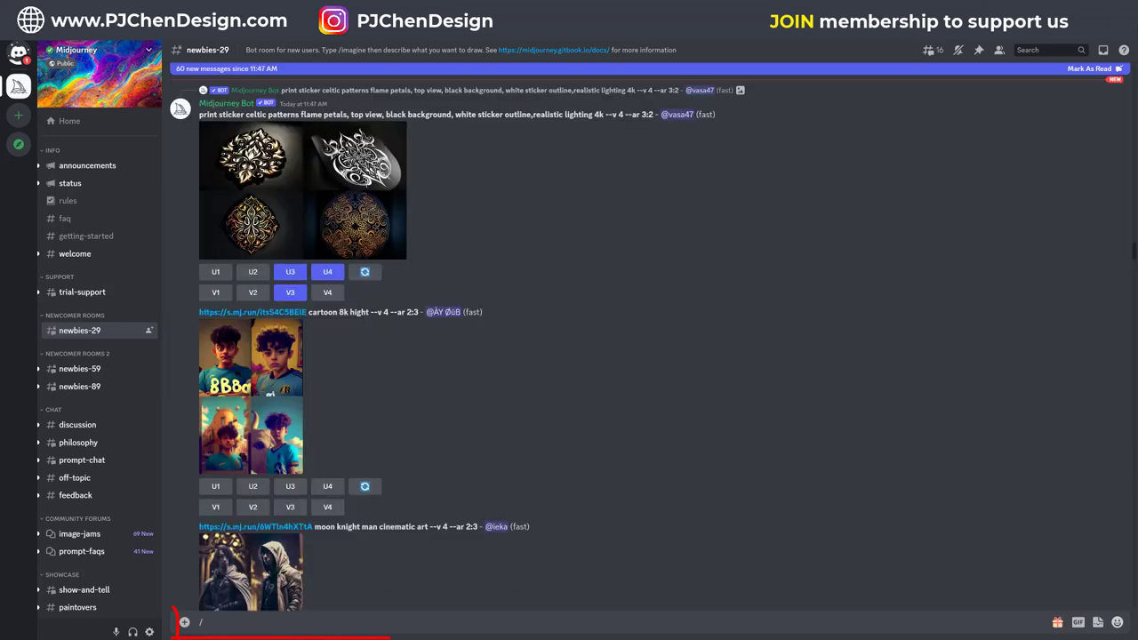
pyautogui.write('/')
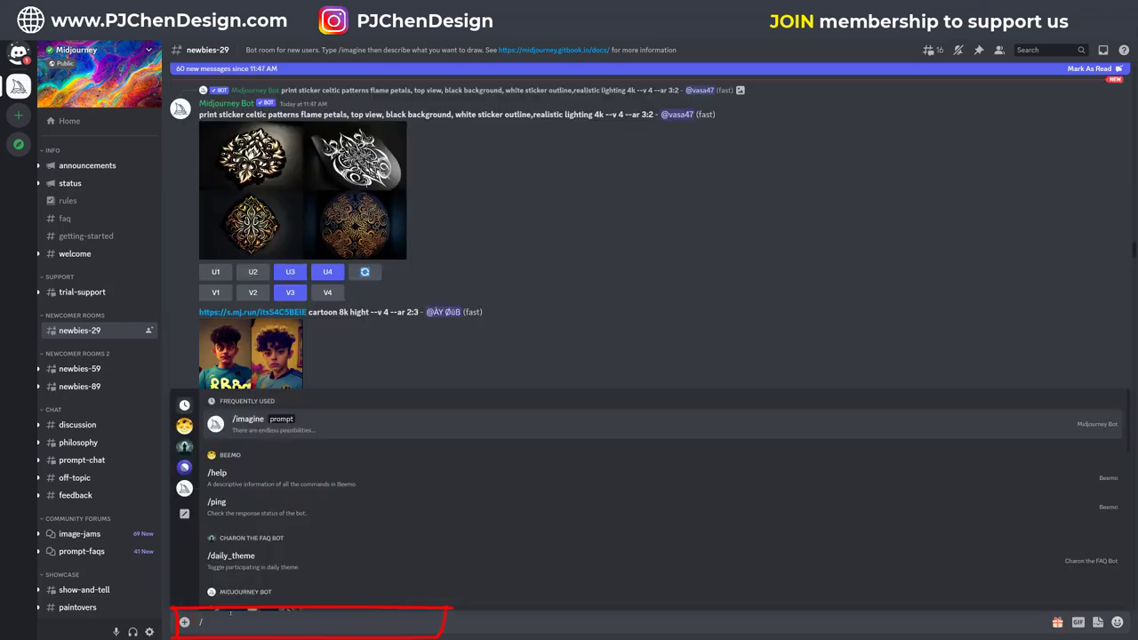
pyautogui.press('BackSpace')
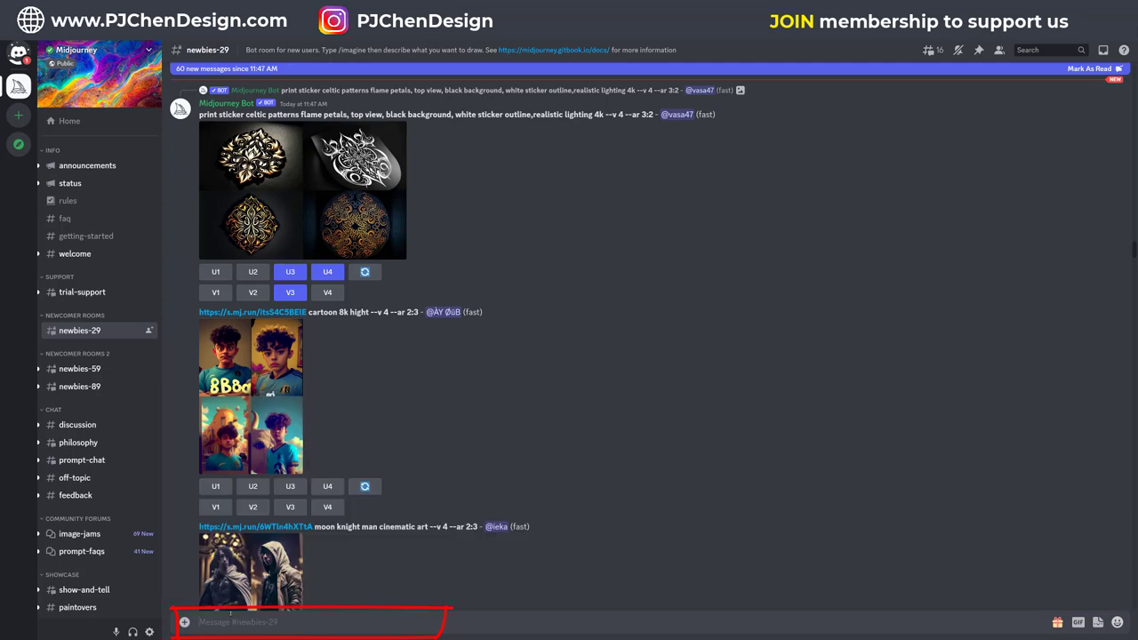
pyautogui.write('/')
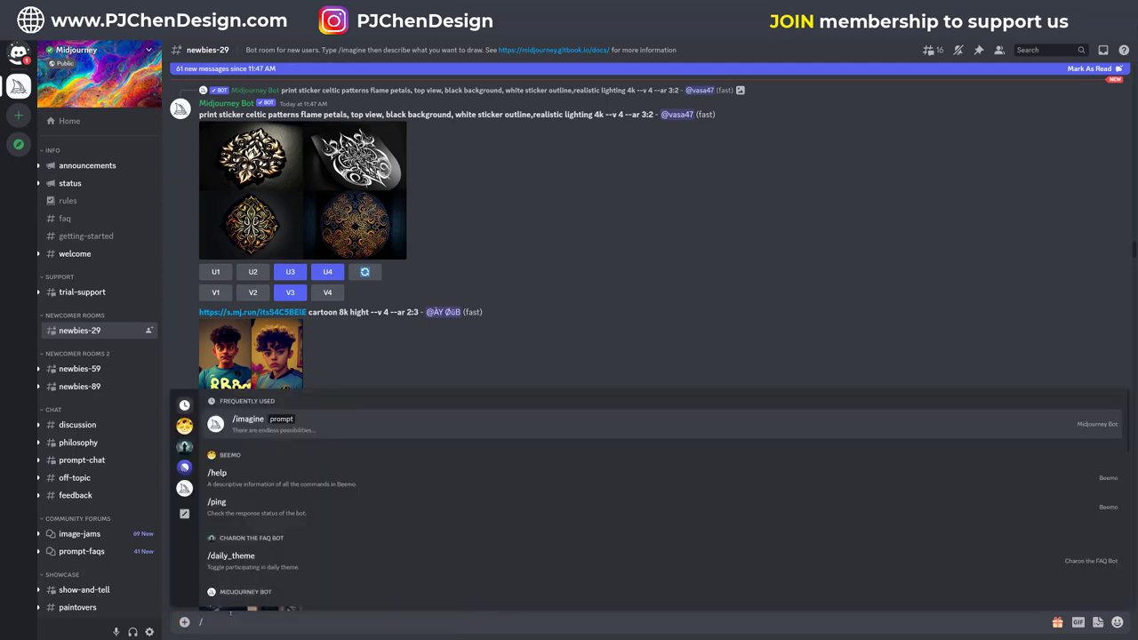
pyautogui.click(265, 428)
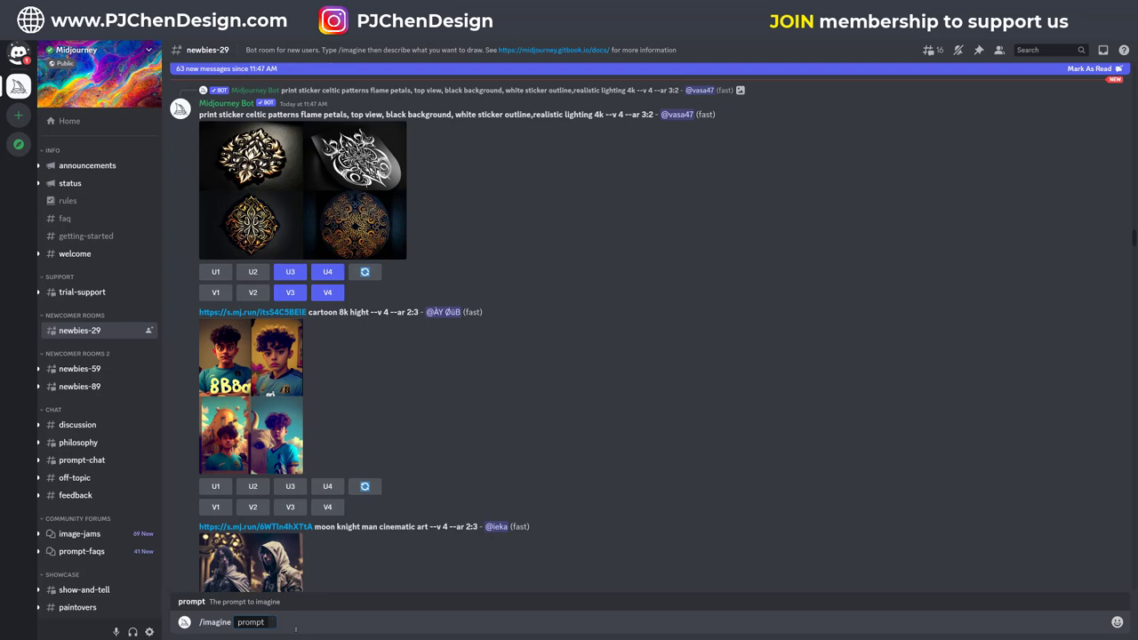
pyautogui.write('engagement ring, big')
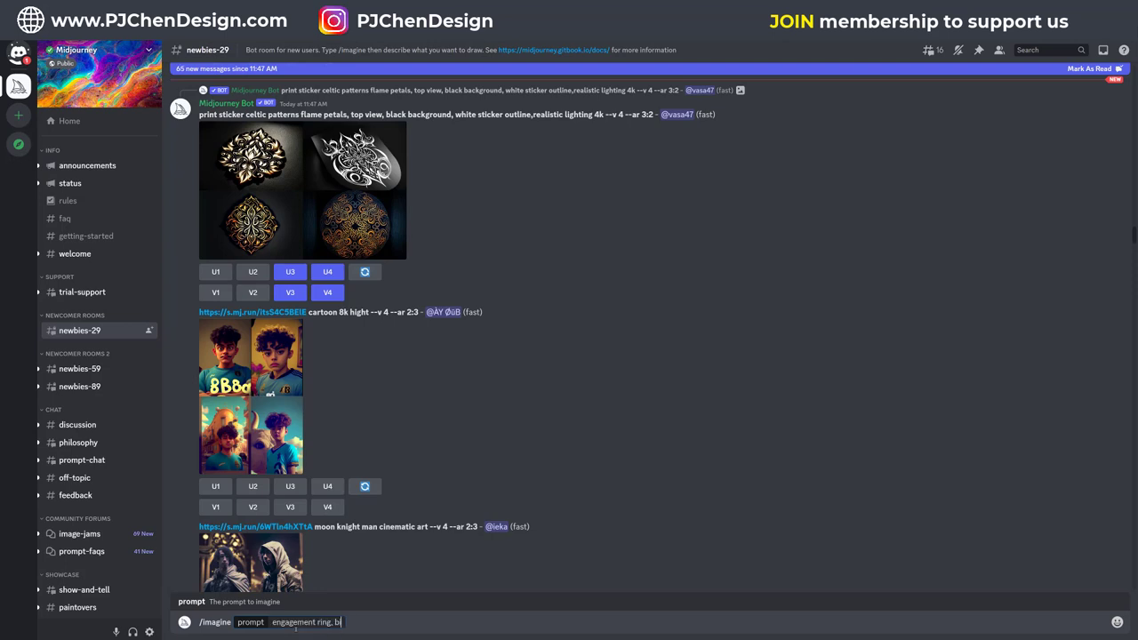
pyautogui.write(' stone,art nouveau style')
pyautogui.press('Return')
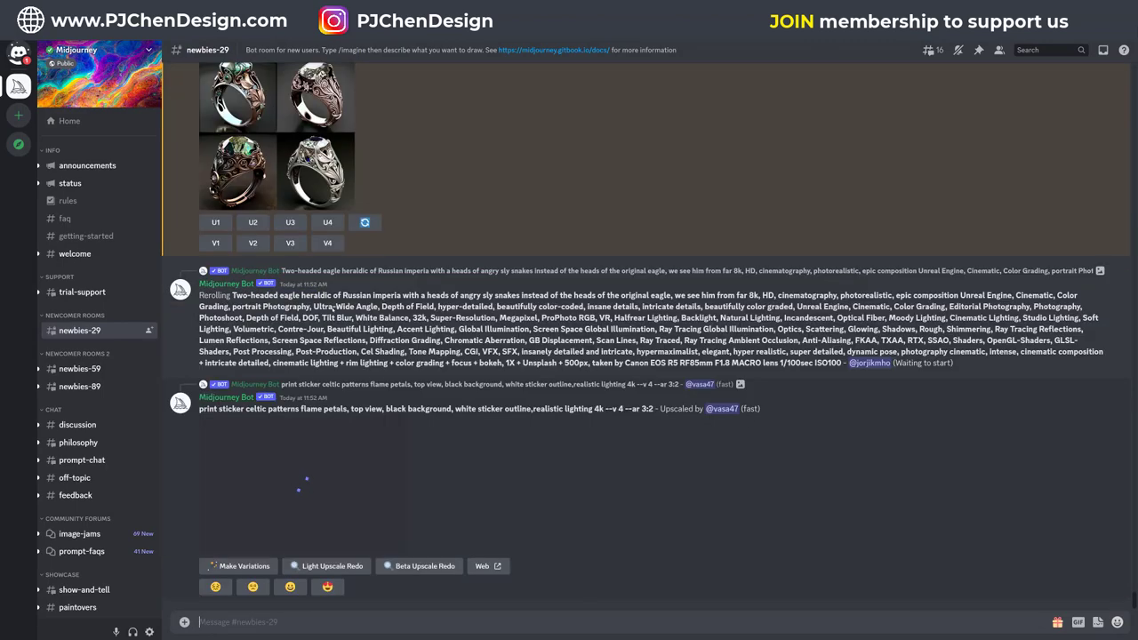
# - Find and enlarge the generated big-stone ring images, and close the enlarged view of the gemstone animal sculpture rings
pyautogui.scroll(2, 376, 330)
pyautogui.scroll(5, 376, 330)
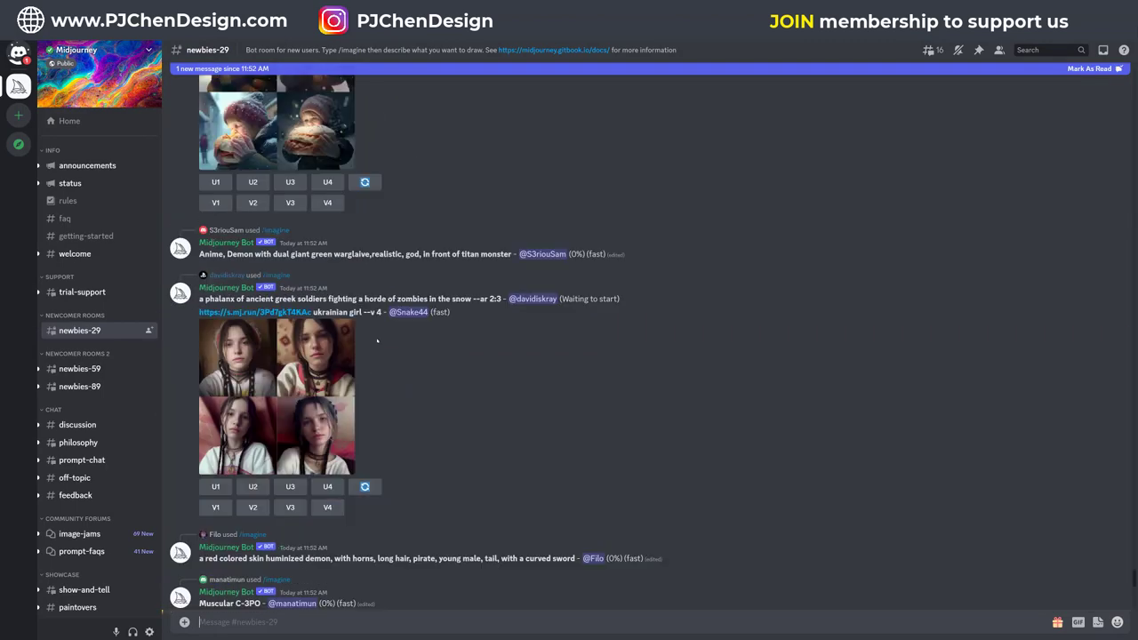
pyautogui.scroll(-3, 318, 393)
pyautogui.scroll(-1, 318, 393)
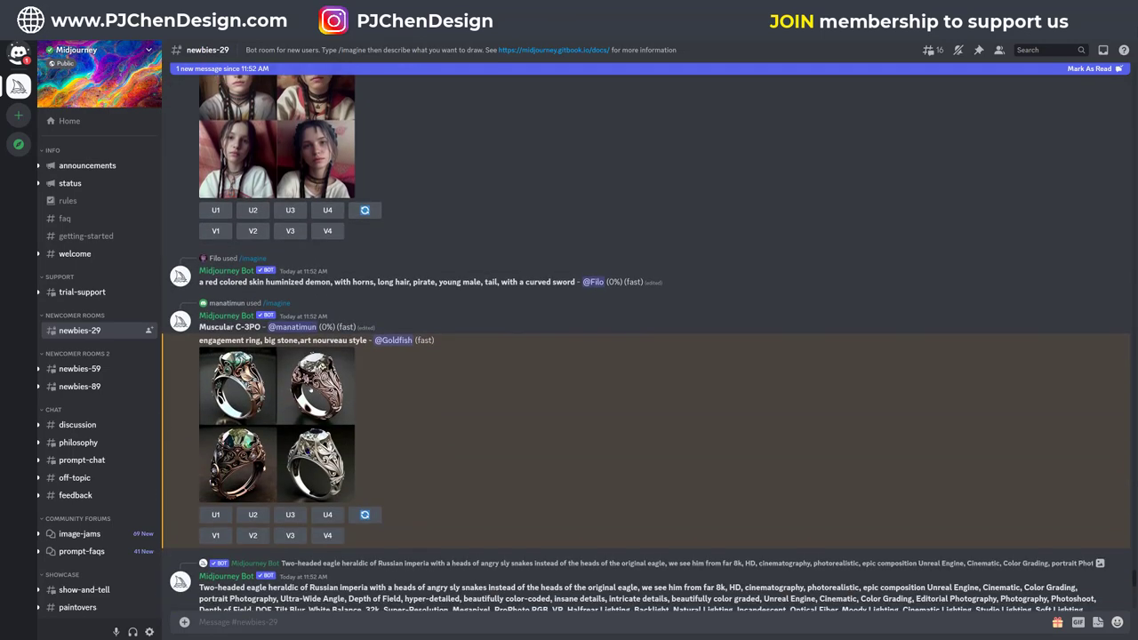
pyautogui.click(297, 383)
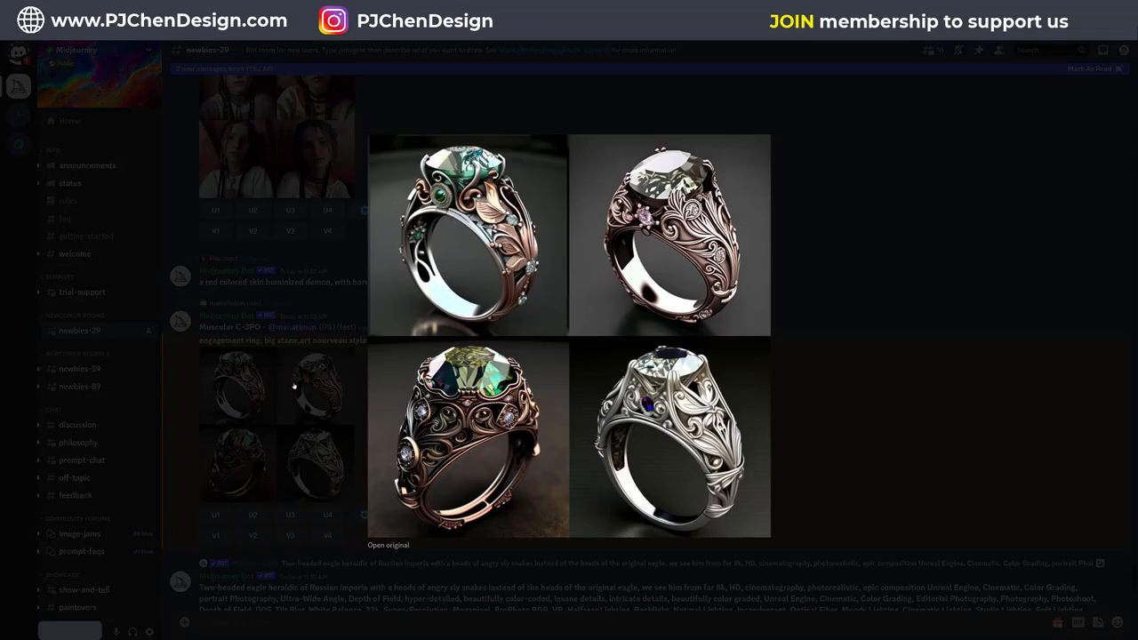
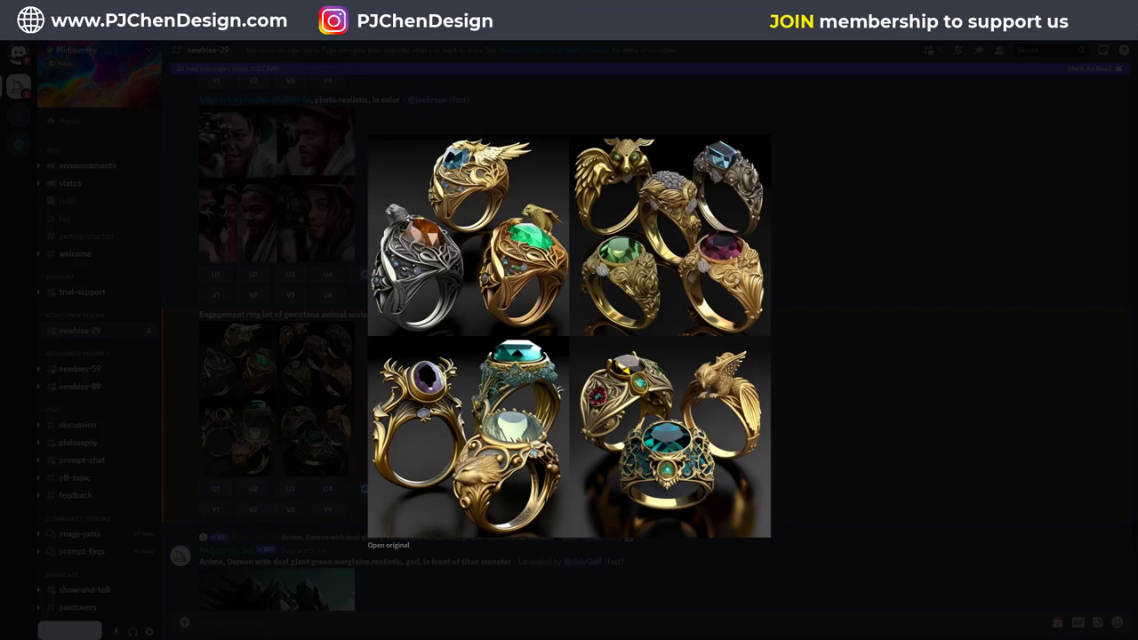
pyautogui.moveTo(416, 349)
pyautogui.mouseDown()
pyautogui.moveTo(366, 404)
pyautogui.moveTo(469, 378)
pyautogui.moveTo(395, 350)
pyautogui.mouseUp()
pyautogui.click(855, 359)
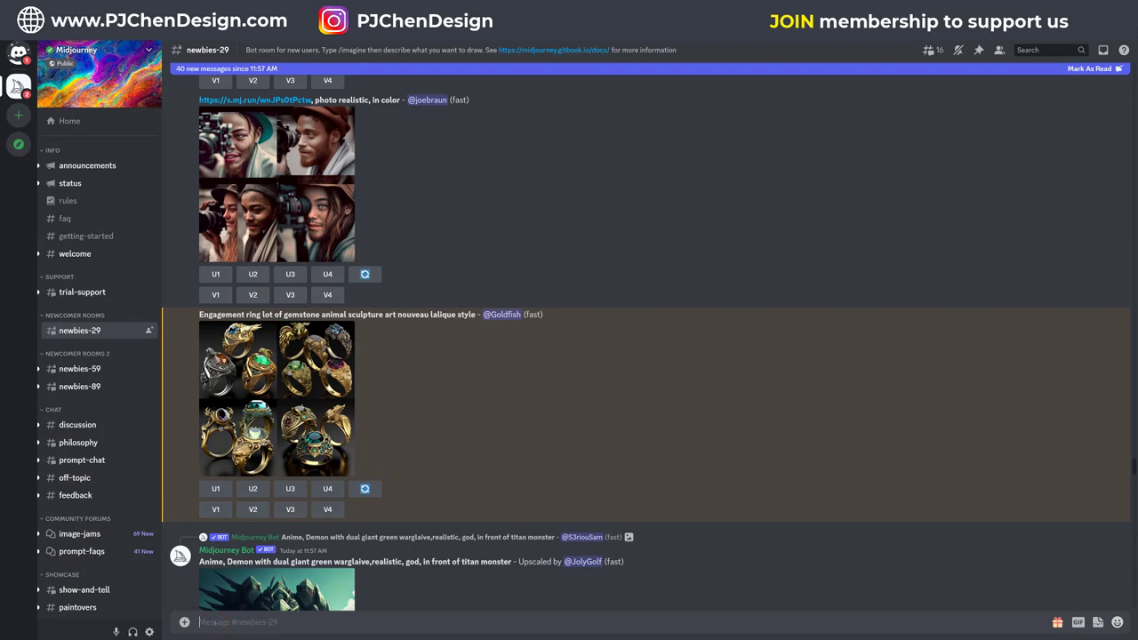
# - Submit the /imagine prompt "Fine jewelry Engagement ring lot of gemstone low relief animal sculpture art nouveau lalique style royal jewelry intricate detail"
pyautogui.write('/')
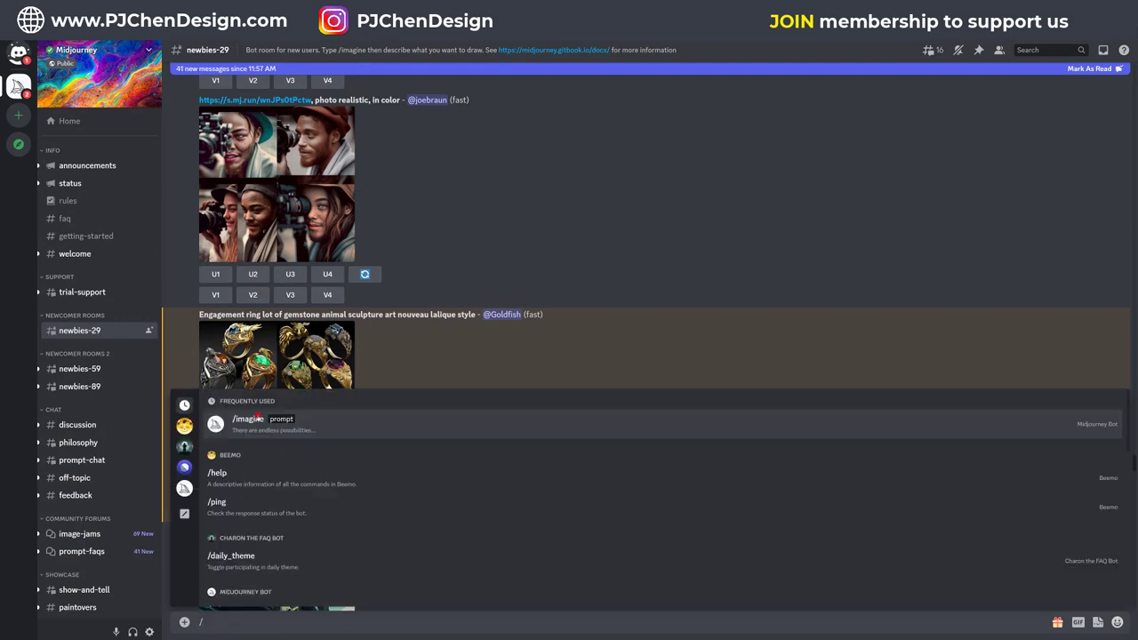
pyautogui.click(255, 419)
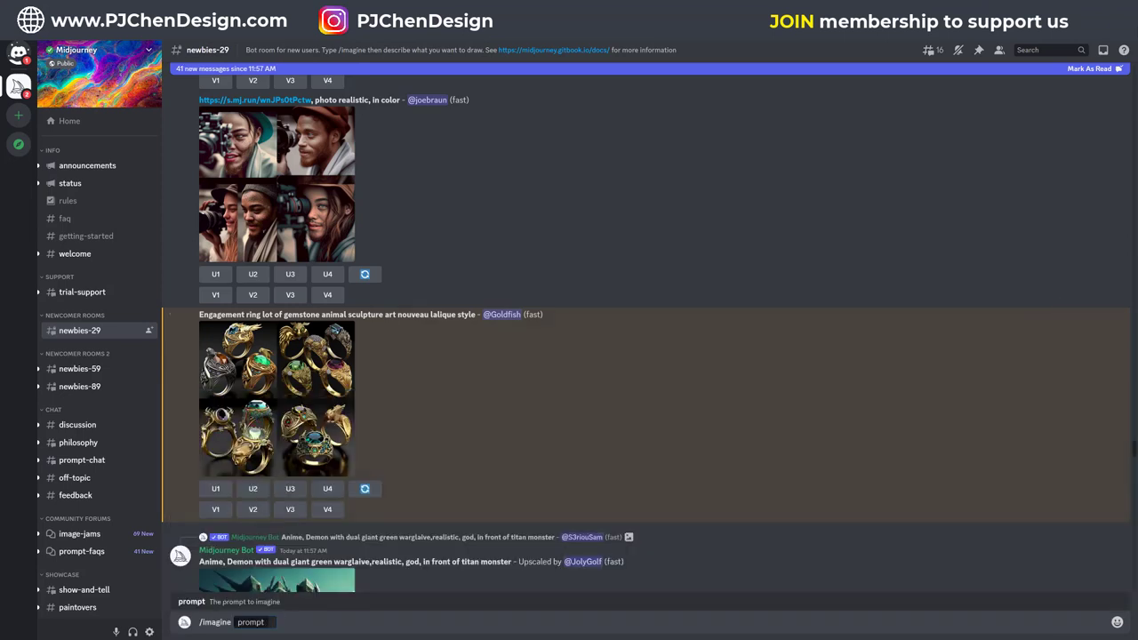
pyautogui.click(269, 623)
pyautogui.write('Fine jewelry Engagement ring lot of gemstone low relief animal sculpture art nouveau lalique style royal jewelry intricate detail')
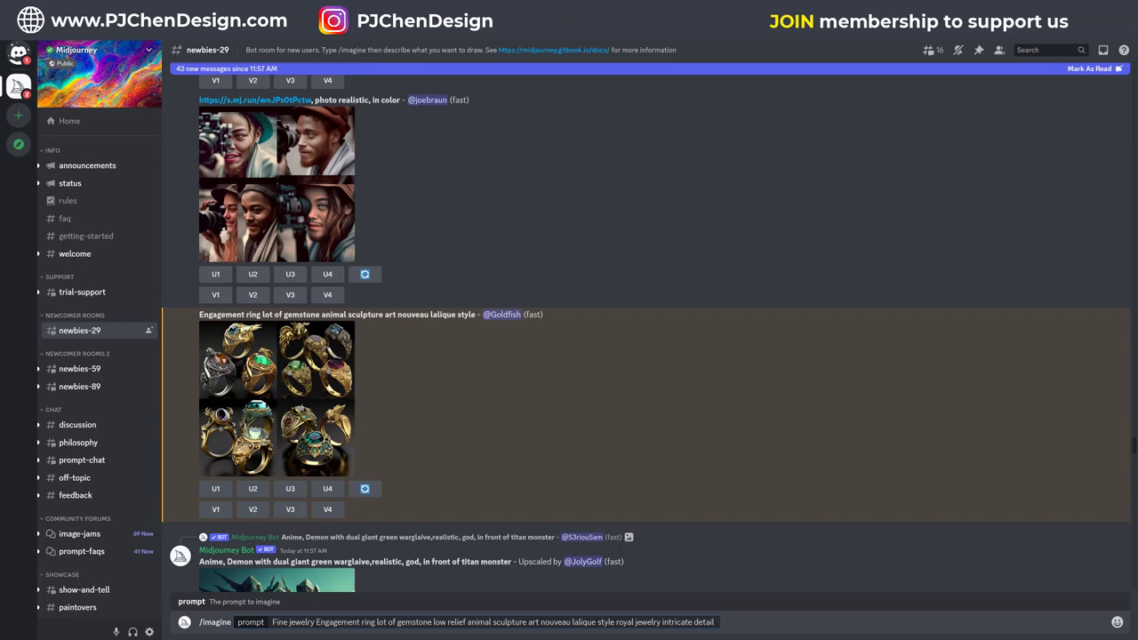
pyautogui.press('Return')
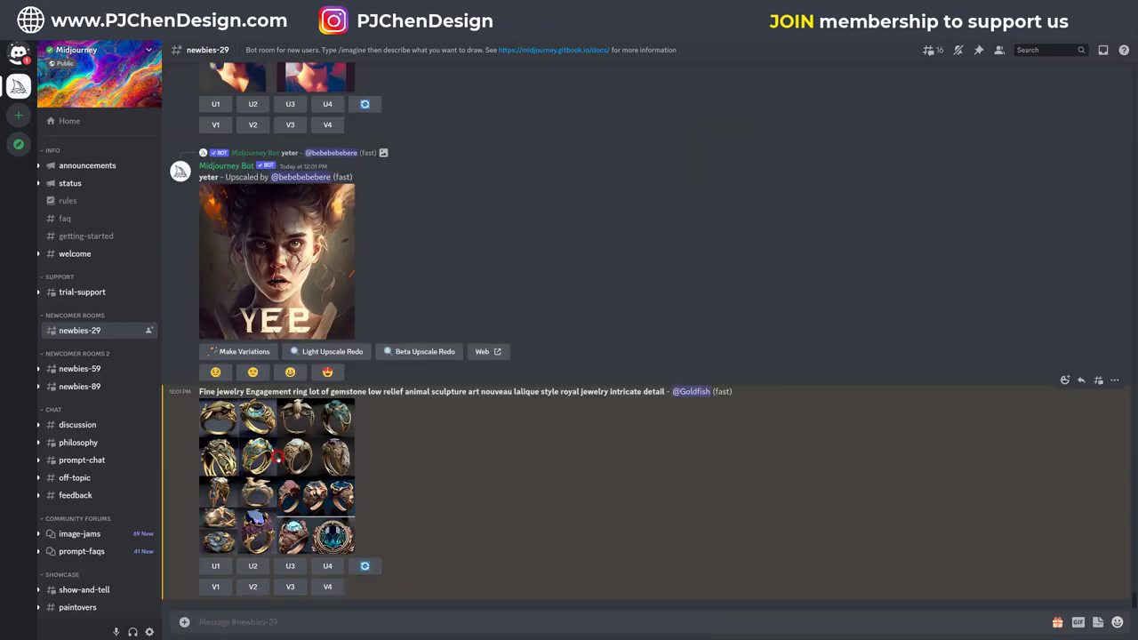
# - View the generated fine jewelry low relief animal rings enlarged, and close the image preview
pyautogui.click(275, 457)
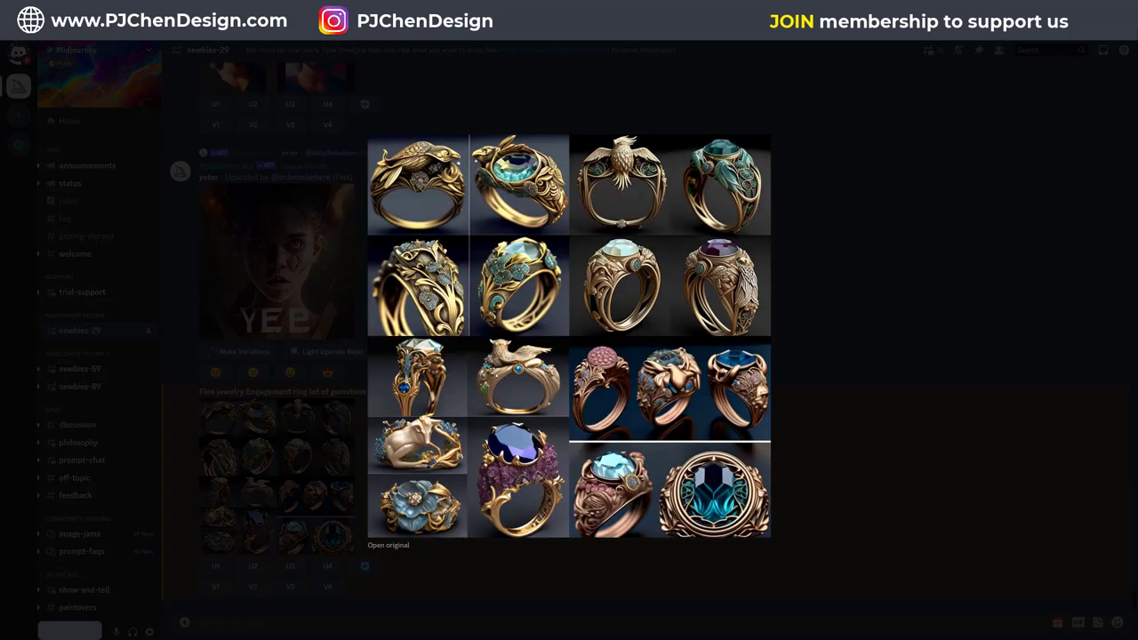
pyautogui.rightClick(523, 342)
pyautogui.click(546, 353)
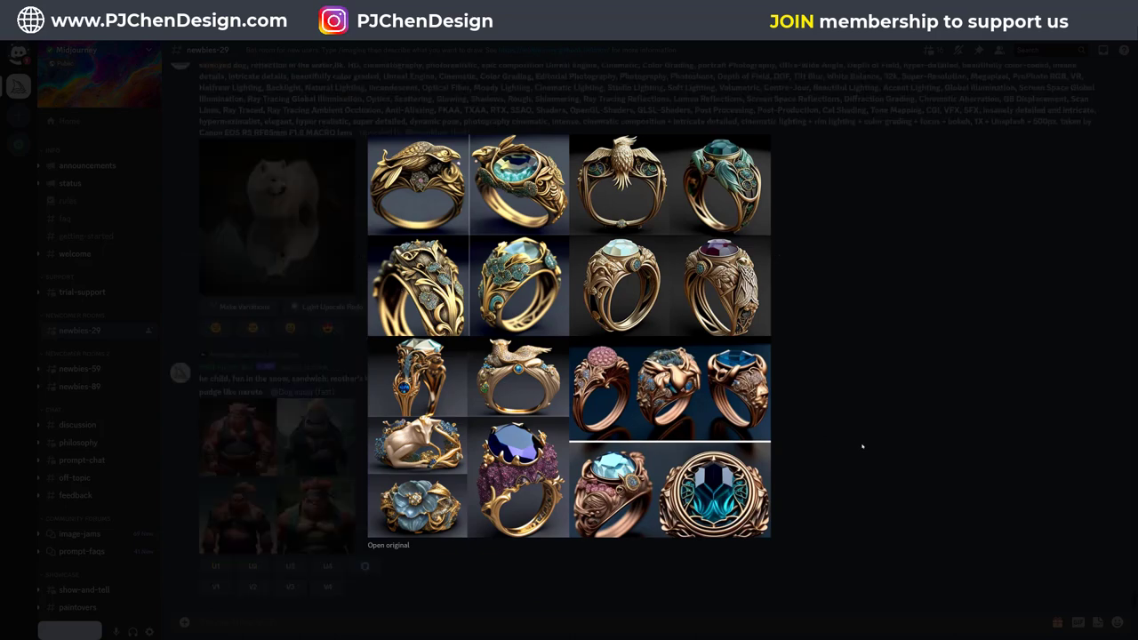
pyautogui.click(817, 437)
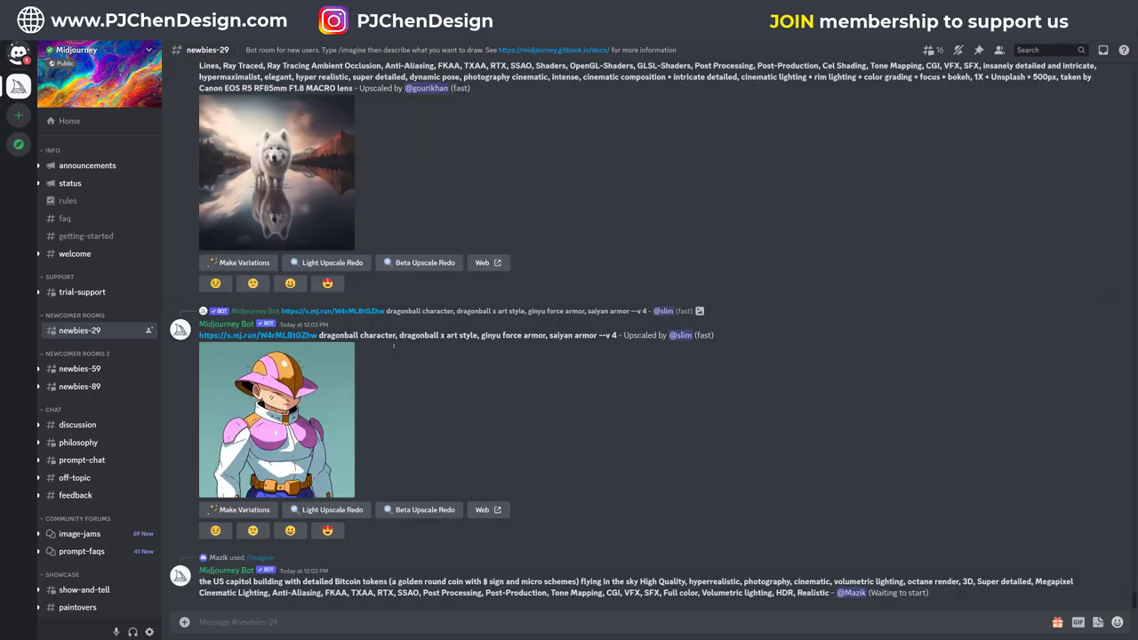
# - Create variations of the first image in the fine jewelry low relief animal ring grid, and enlarge the generated variations
pyautogui.scroll(5, 386, 373)
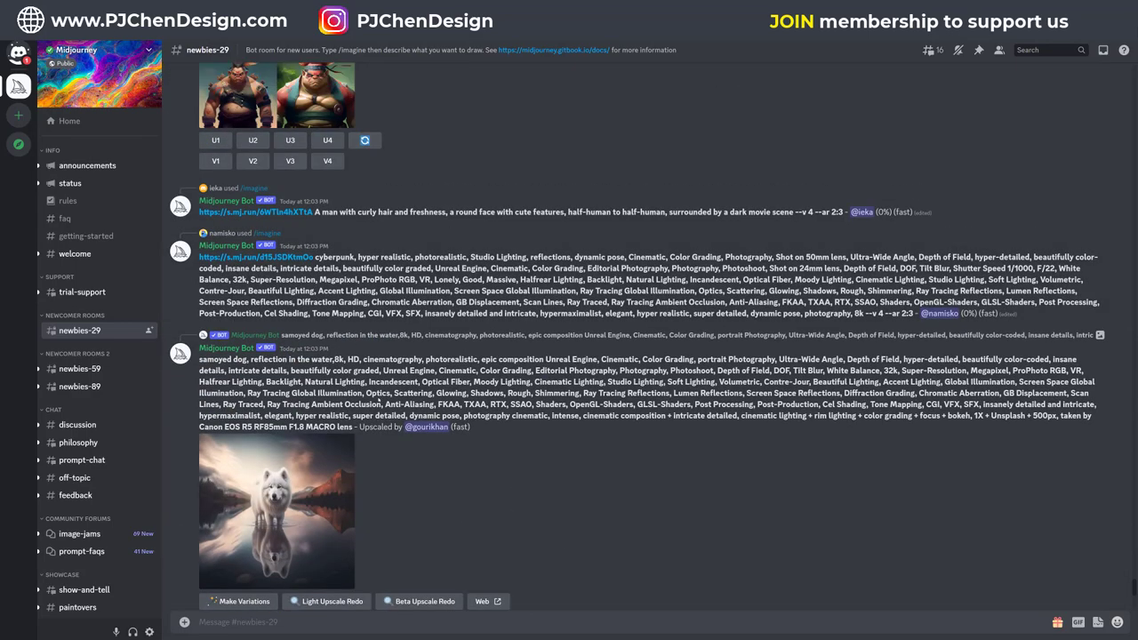
pyautogui.scroll(-5, 378, 396)
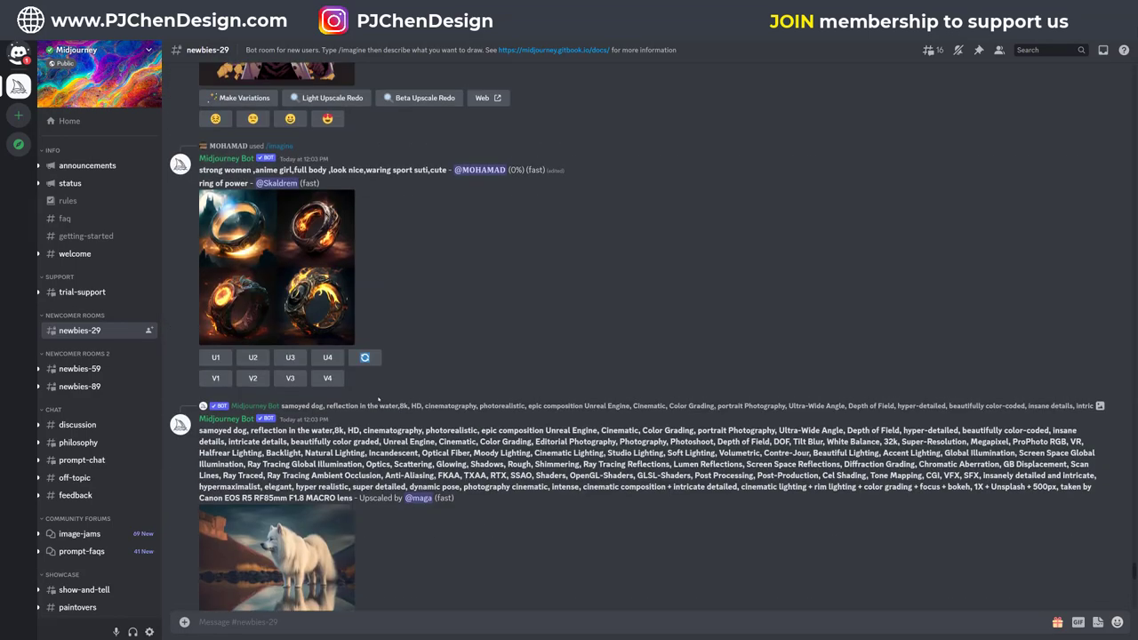
pyautogui.scroll(-2, 377, 399)
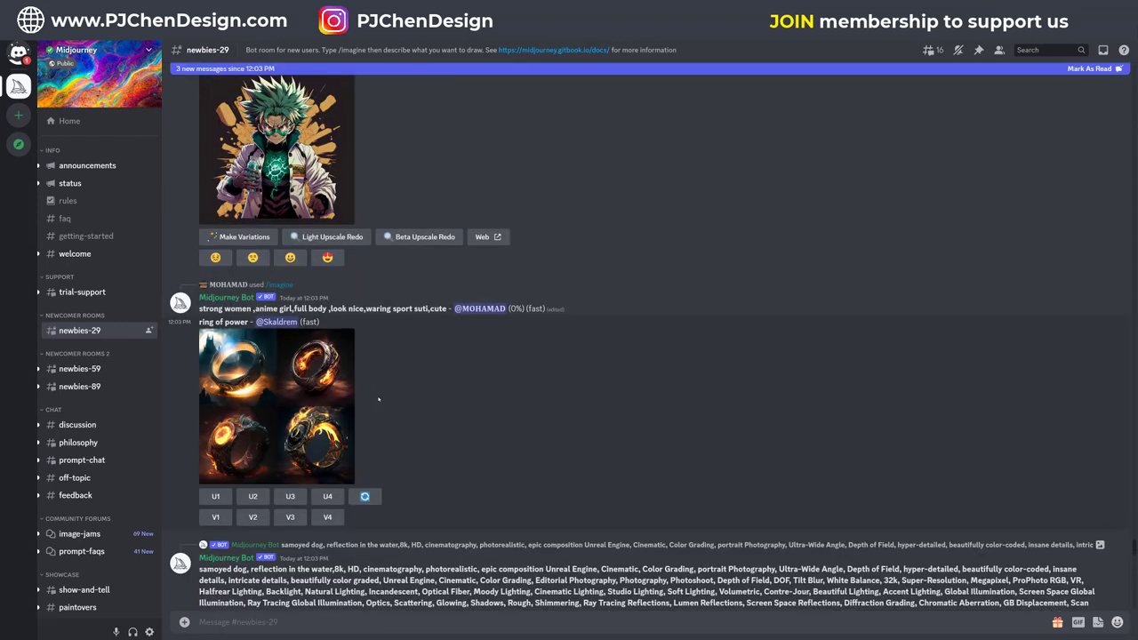
pyautogui.scroll(5, 378, 400)
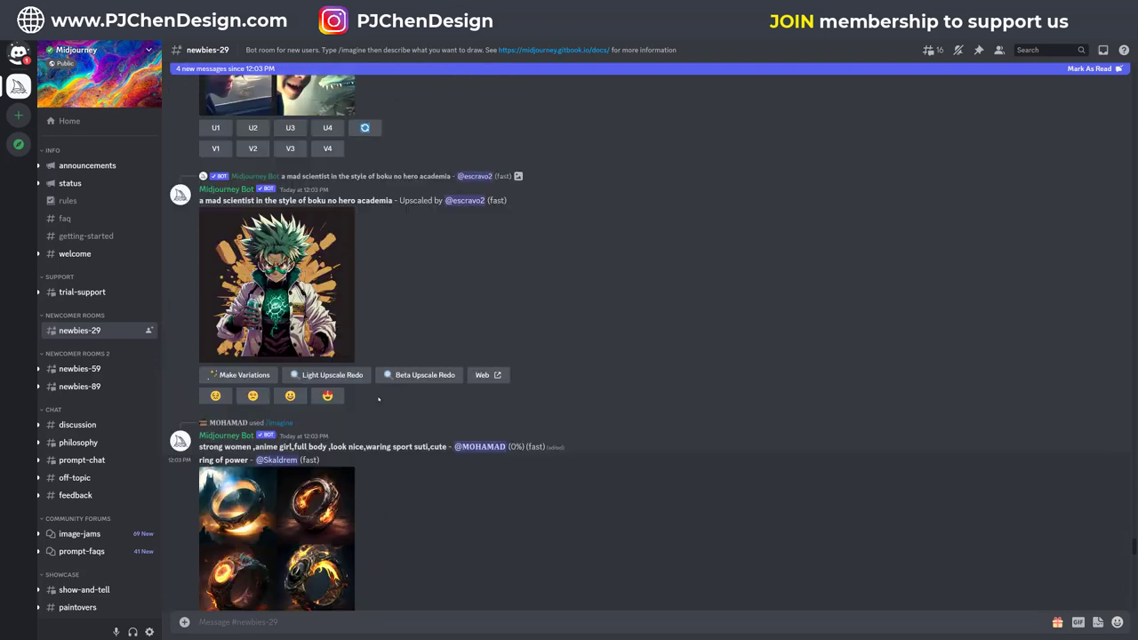
pyautogui.scroll(10, 377, 399)
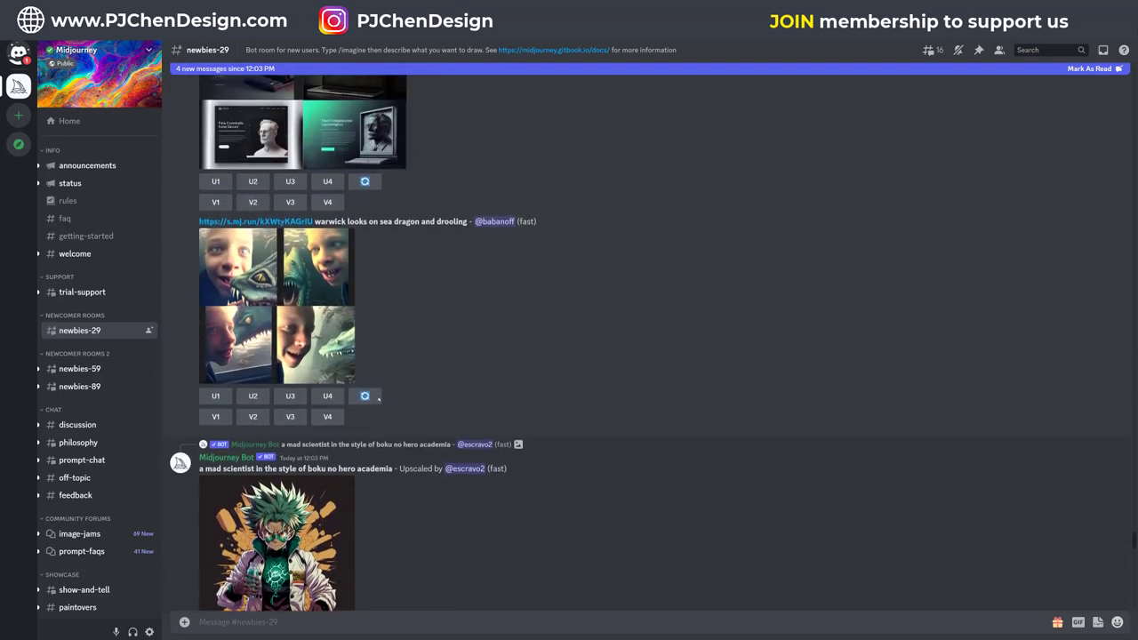
pyautogui.scroll(15, 378, 400)
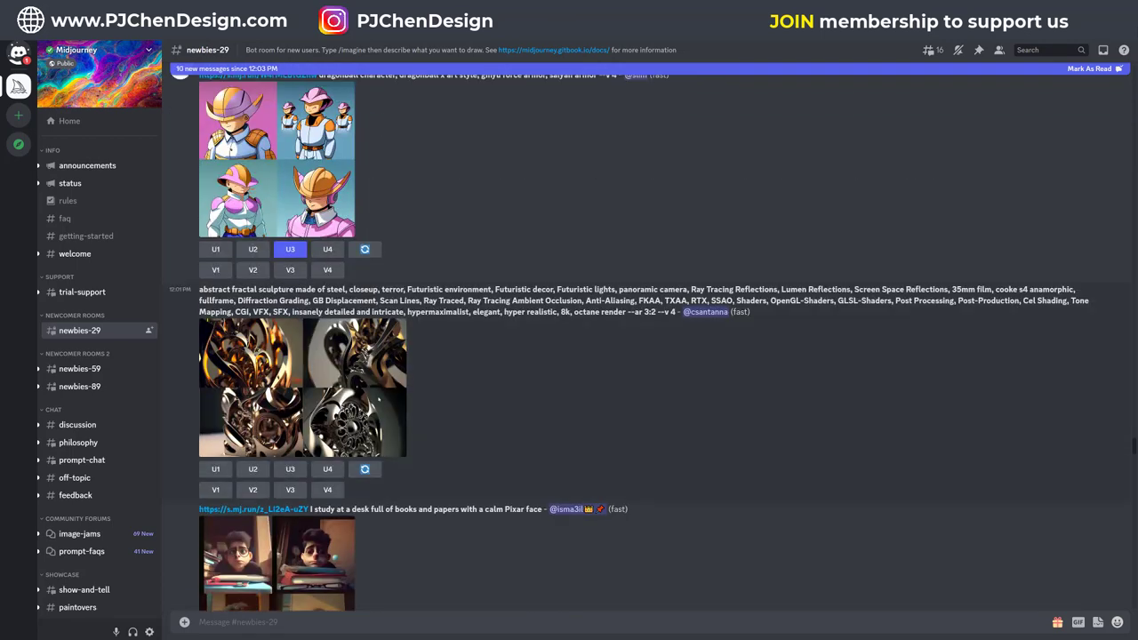
pyautogui.scroll(10, 378, 399)
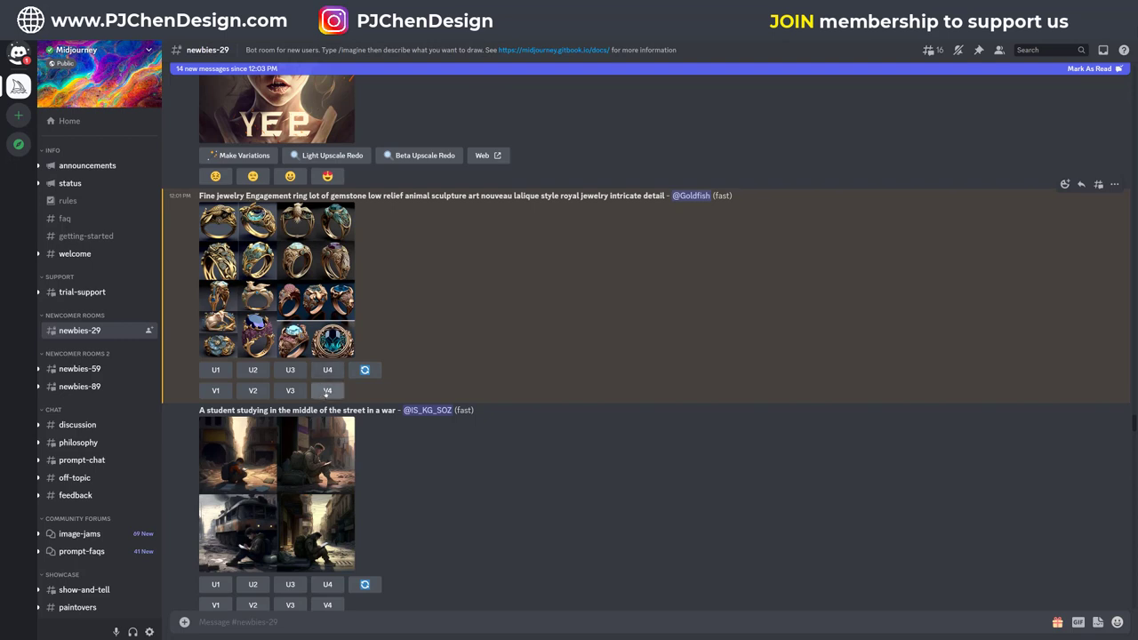
pyautogui.click(215, 391)
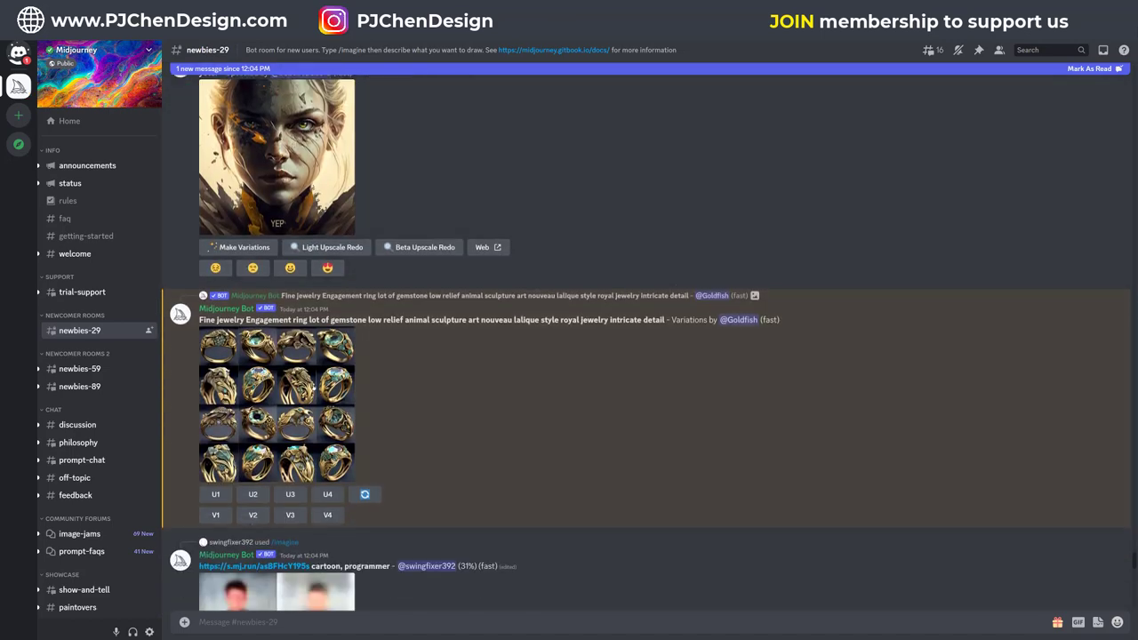
pyautogui.click(311, 384)
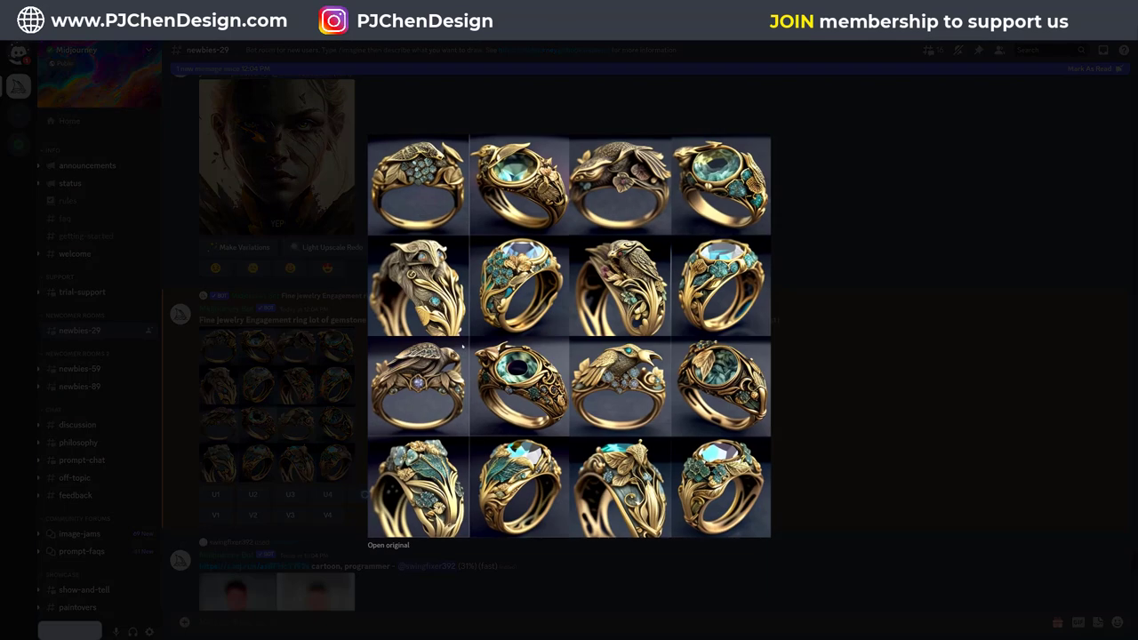